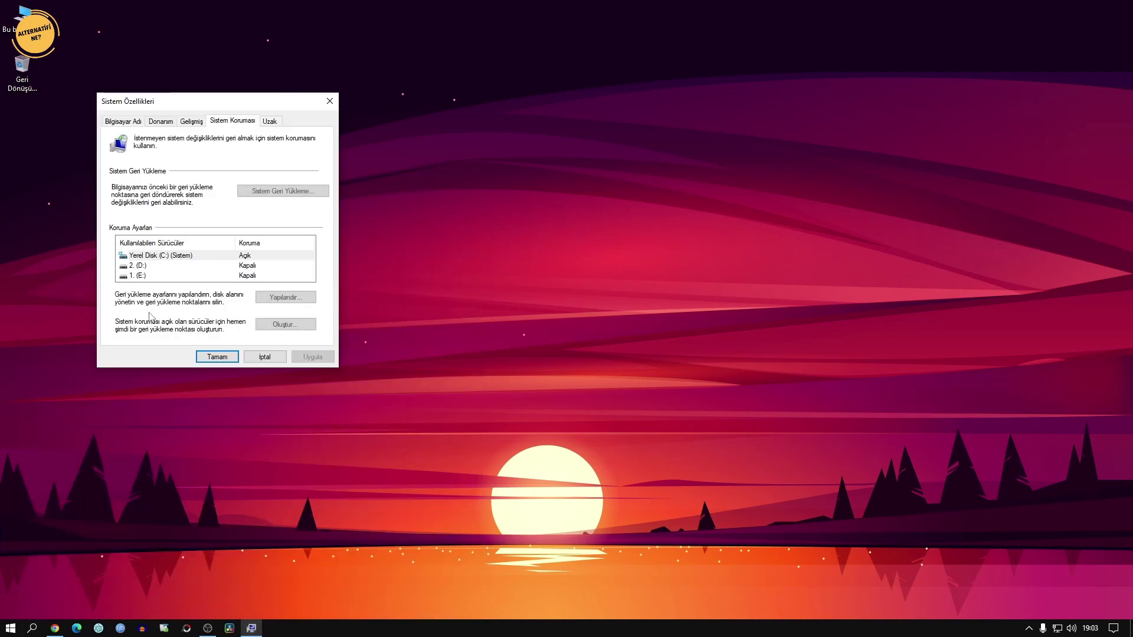
- Review the available drives and the system protection configuration of Yerel Disk (C:), and leave System Properties without changes
{"action": "left_click_drag", "start_coordinate": [204, 95], "coordinate": [473, 136]}
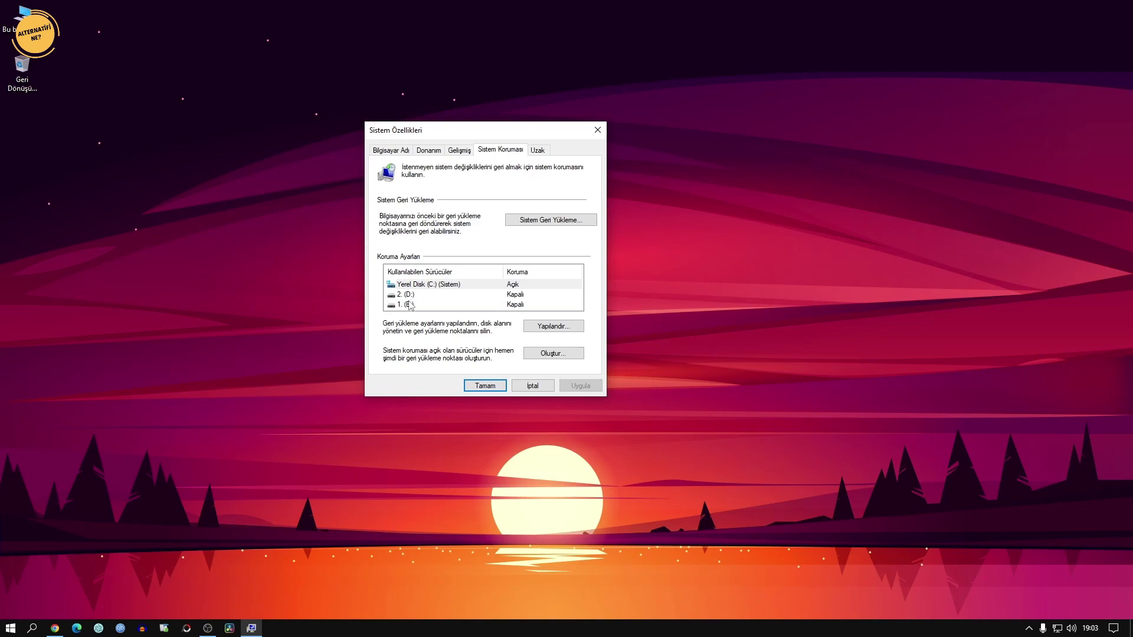
{"action": "left_click", "coordinate": [420, 286]}
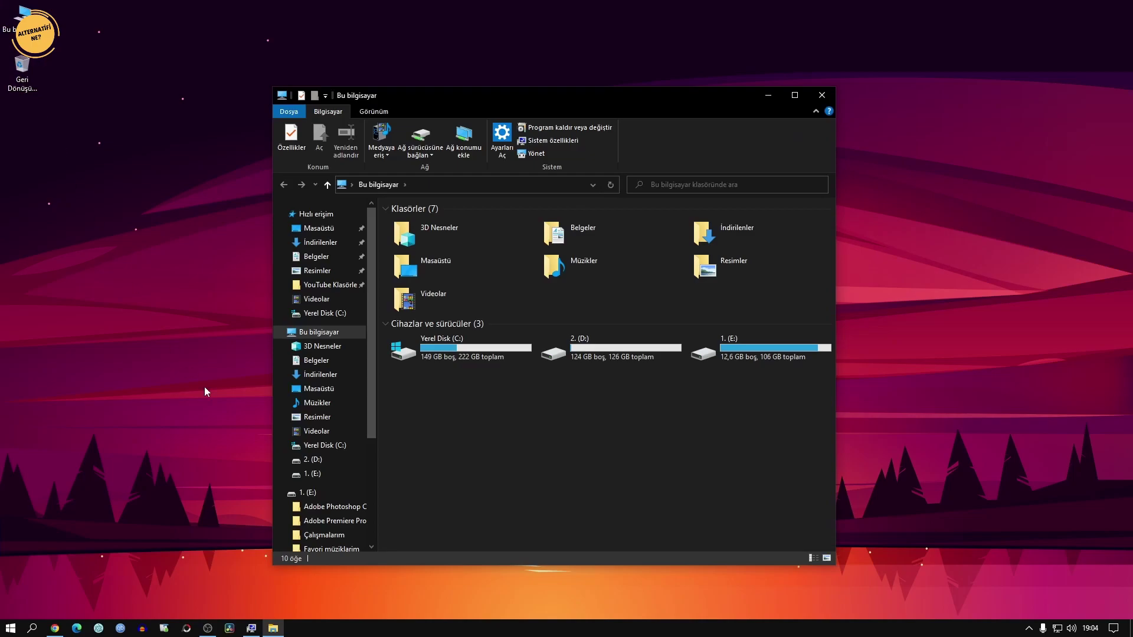
{"action": "scroll", "coordinate": [328, 513], "scroll_direction": "down", "scroll_amount": 4}
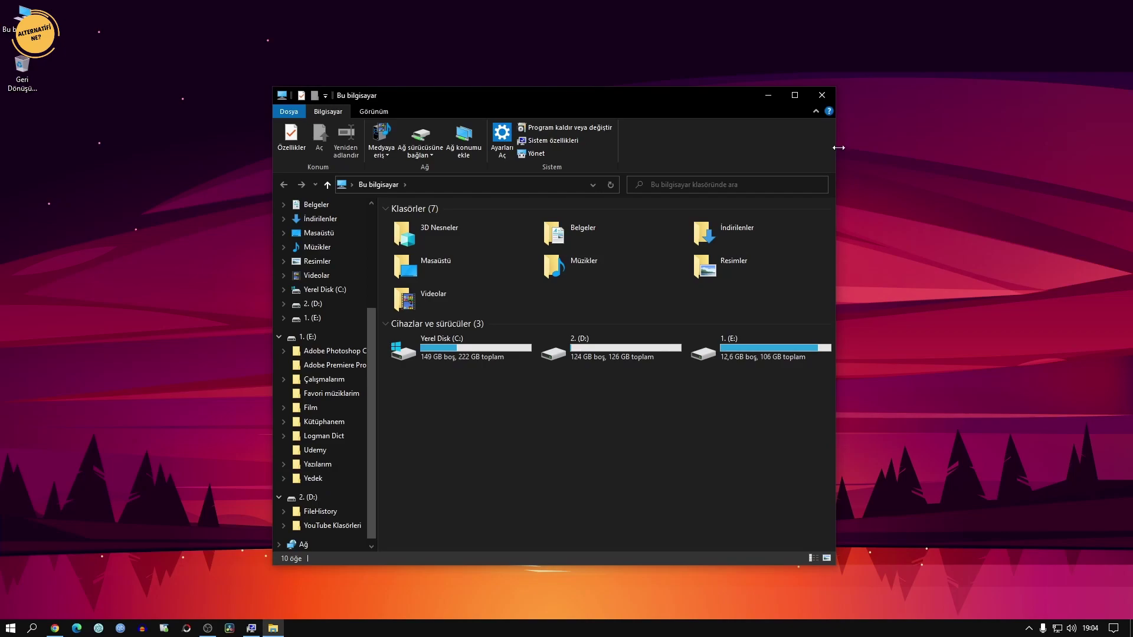
{"action": "left_click", "coordinate": [821, 95]}
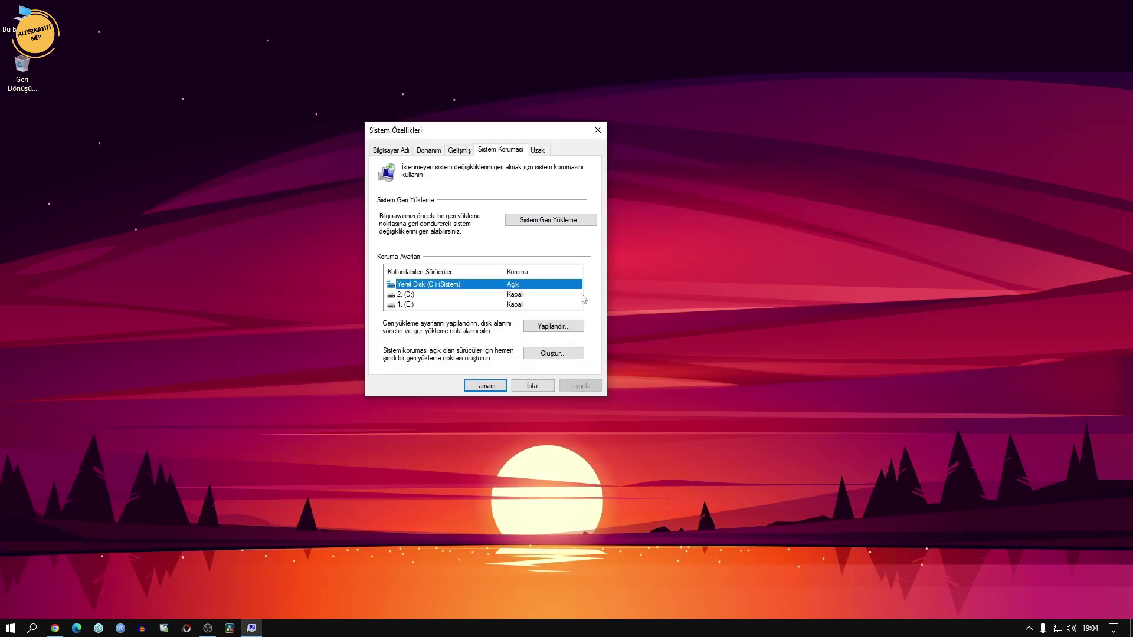
{"action": "left_click", "coordinate": [554, 327]}
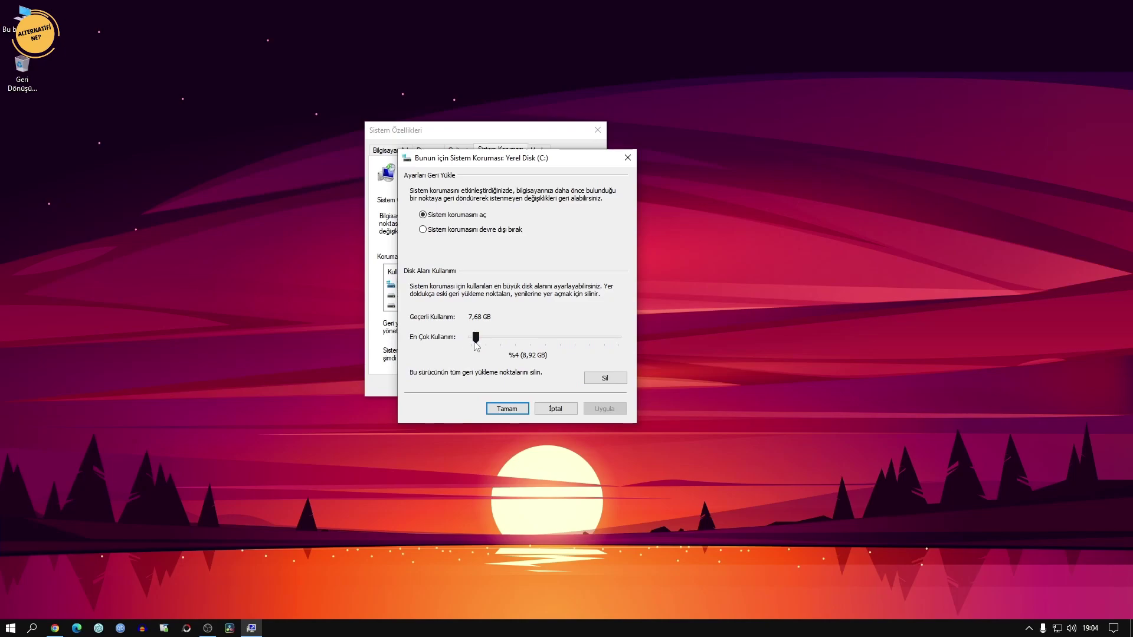
{"action": "left_click", "coordinate": [566, 411]}
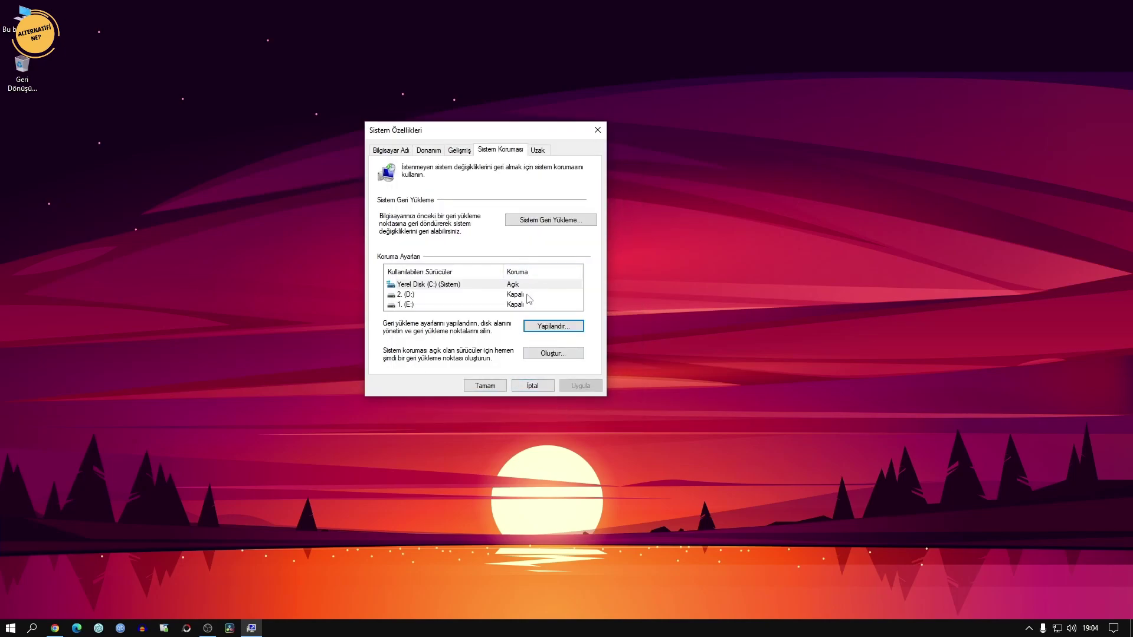
{"action": "left_click", "coordinate": [538, 386]}
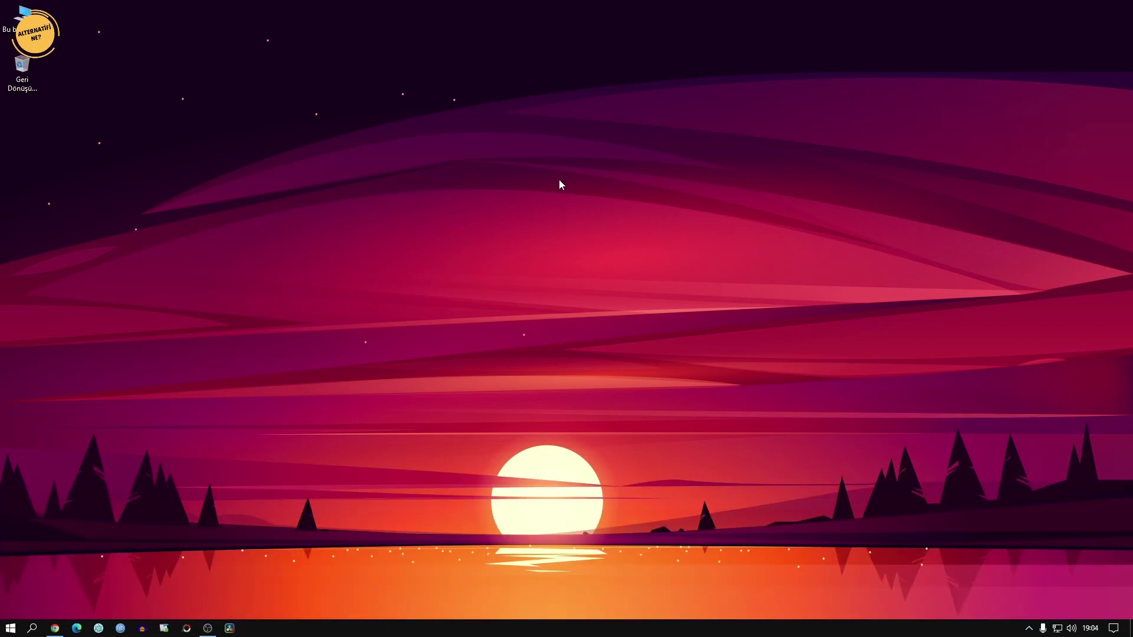
- View the contents of the YouTube Klasörleri folder in File Explorer and close the window
{"action": "double_click", "coordinate": [24, 21]}
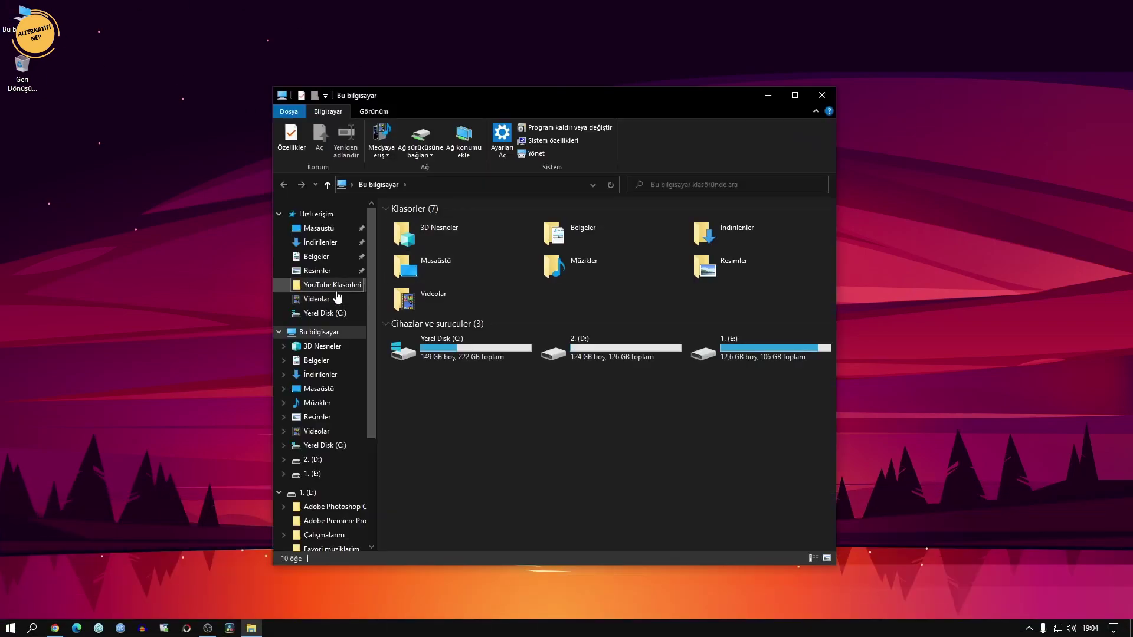
{"action": "left_click", "coordinate": [337, 289]}
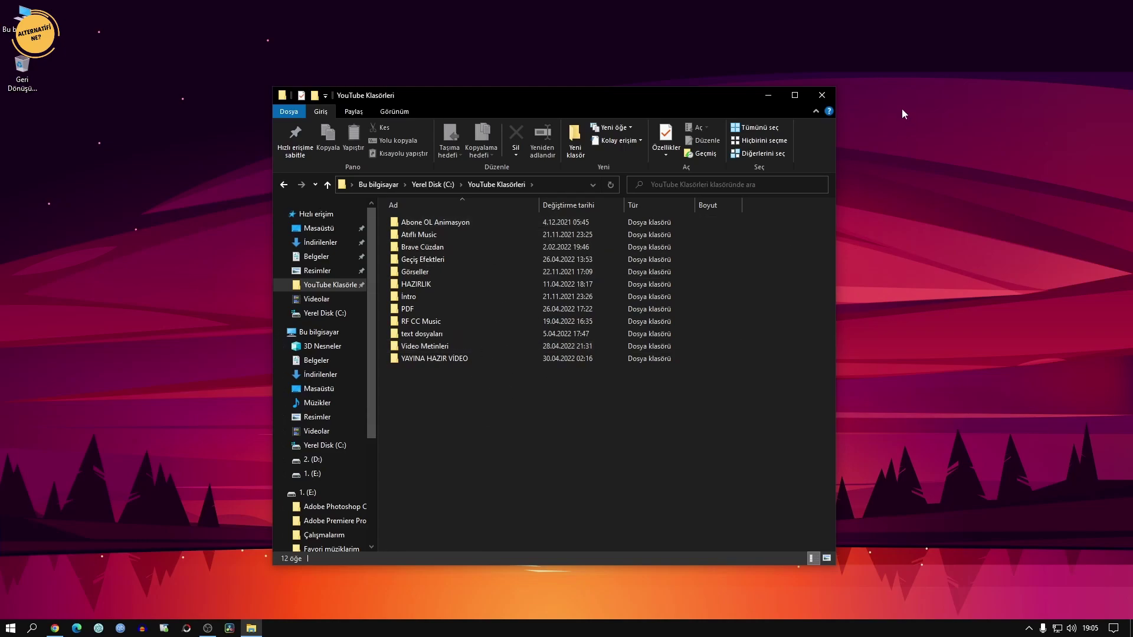
{"action": "left_click", "coordinate": [821, 95]}
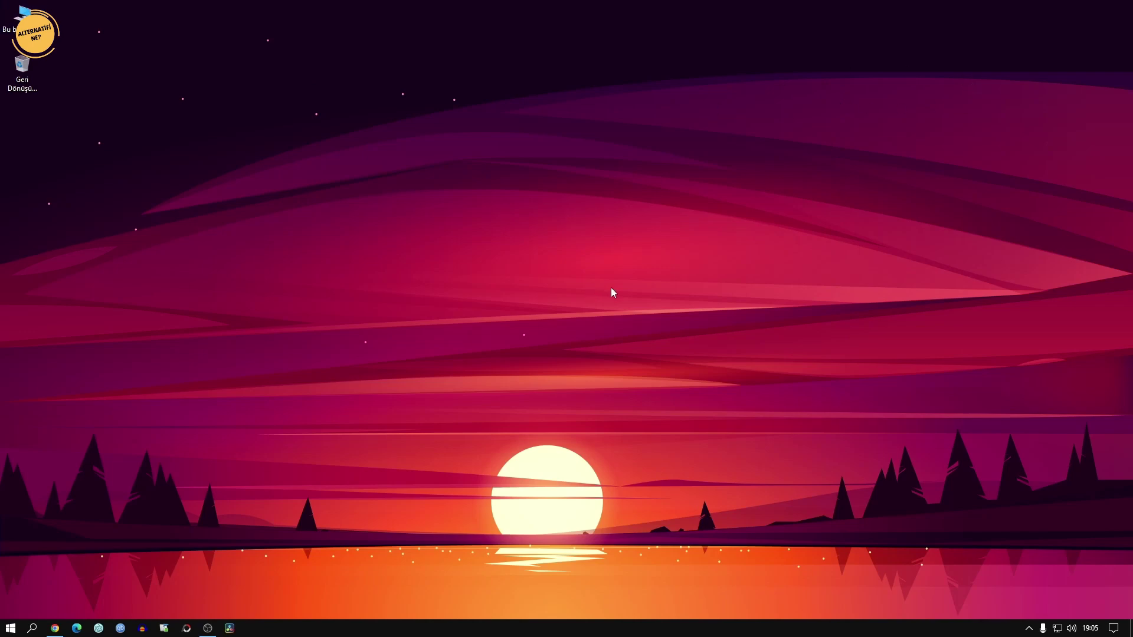
- Find "Dosya Geçmişi ile dosyaların yedeklerini geri yükle" in Windows search and open its File History configuration
{"action": "left_click", "coordinate": [31, 628]}
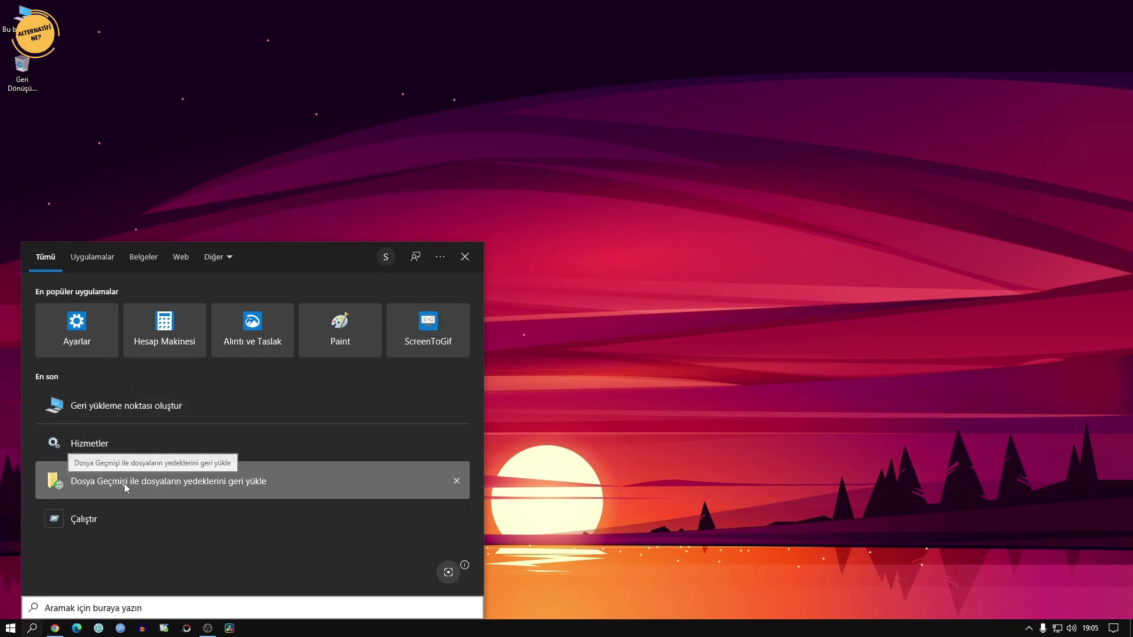
{"action": "left_click", "coordinate": [123, 483]}
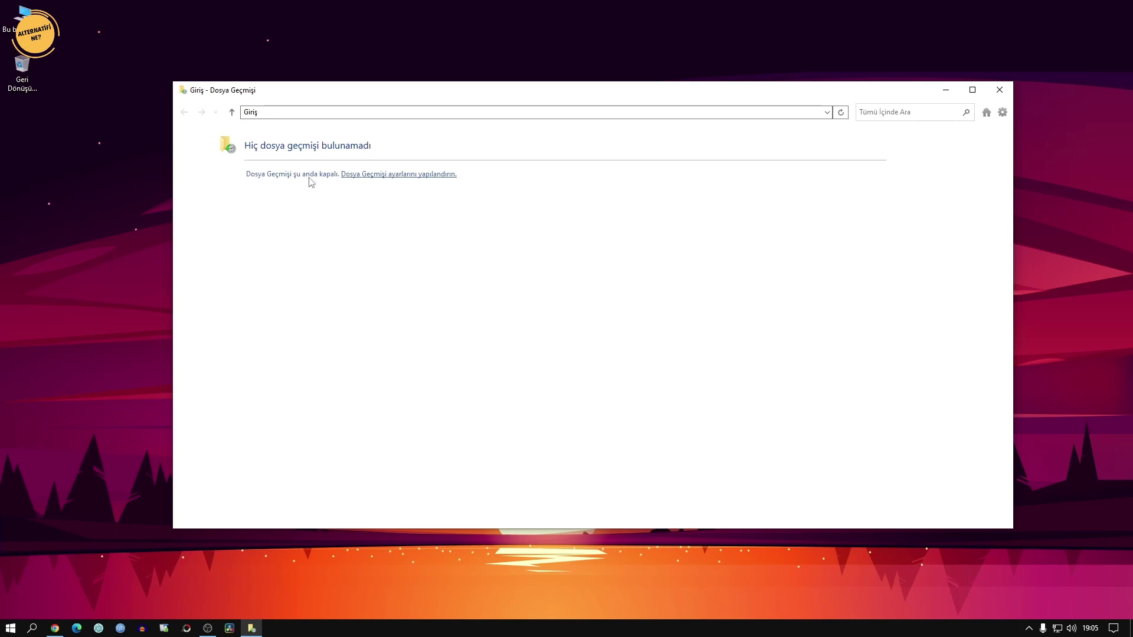
{"action": "left_click", "coordinate": [364, 176]}
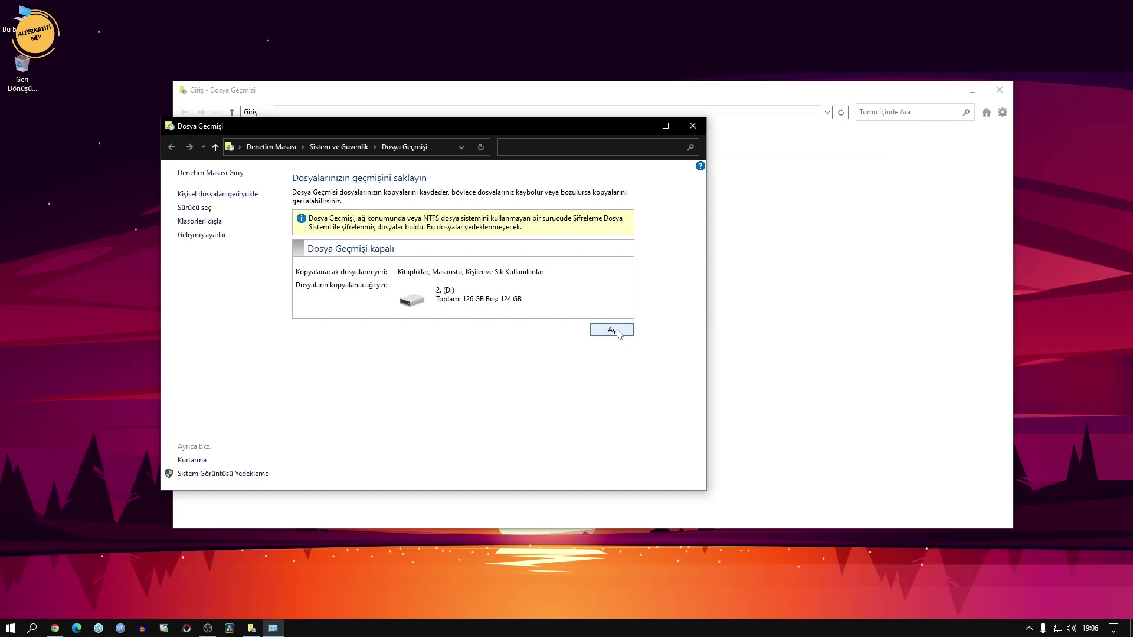
- Inspect the folders on drives 1. (E:) and 2. (D:) in File Explorer, and close it along with both File History windows
{"action": "key", "text": "super+e"}
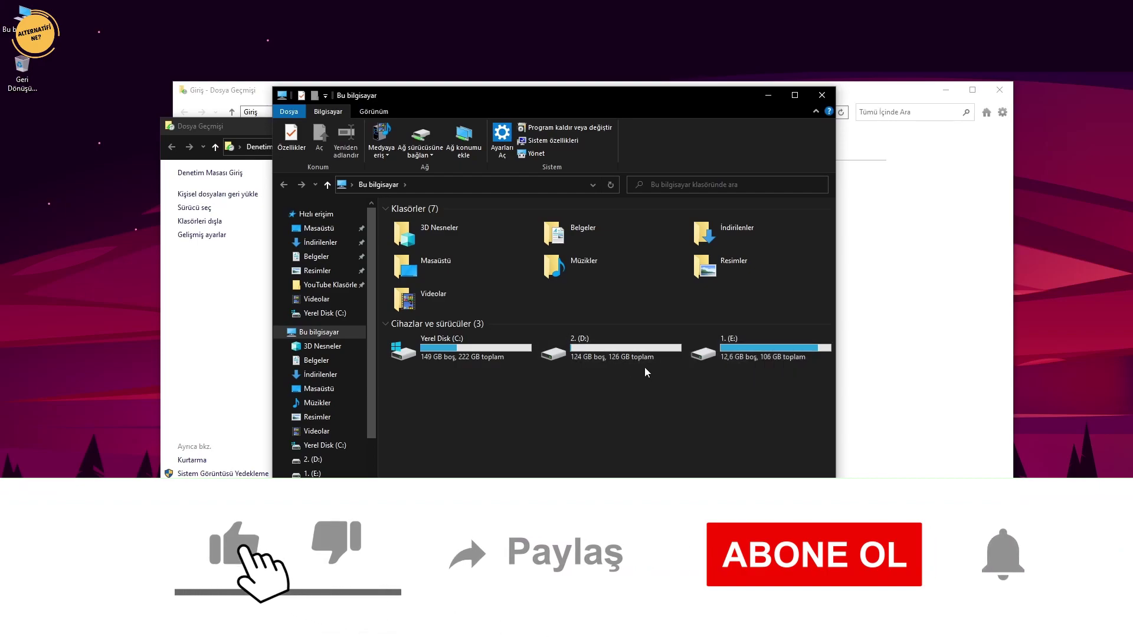
{"action": "left_click", "coordinate": [767, 354]}
{"action": "double_click", "coordinate": [767, 353]}
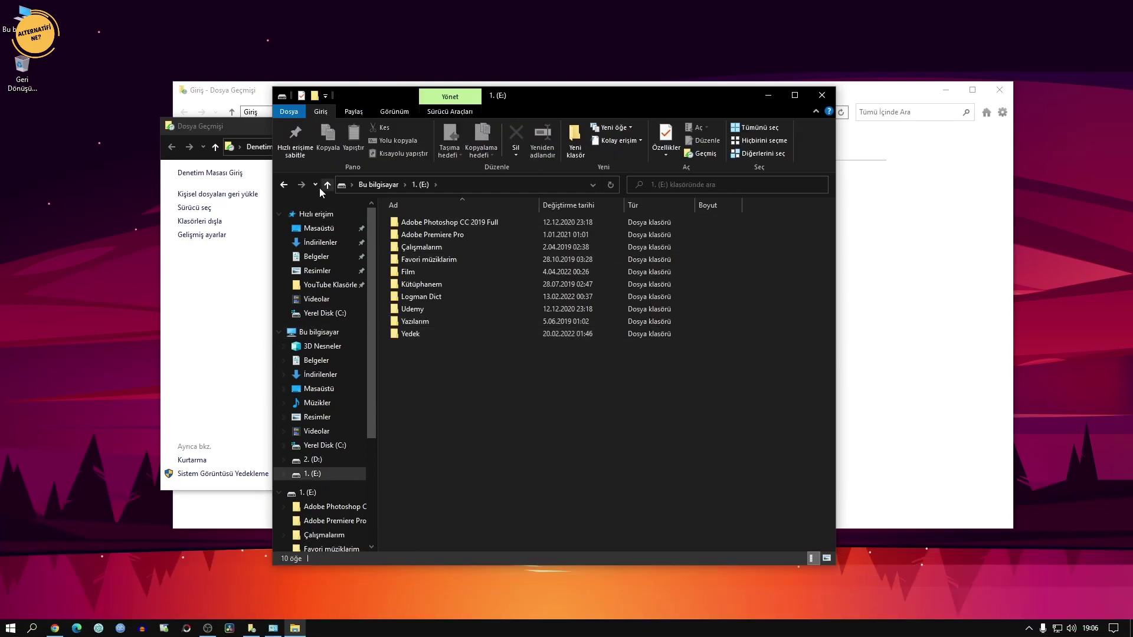
{"action": "left_click", "coordinate": [284, 184]}
{"action": "double_click", "coordinate": [615, 348]}
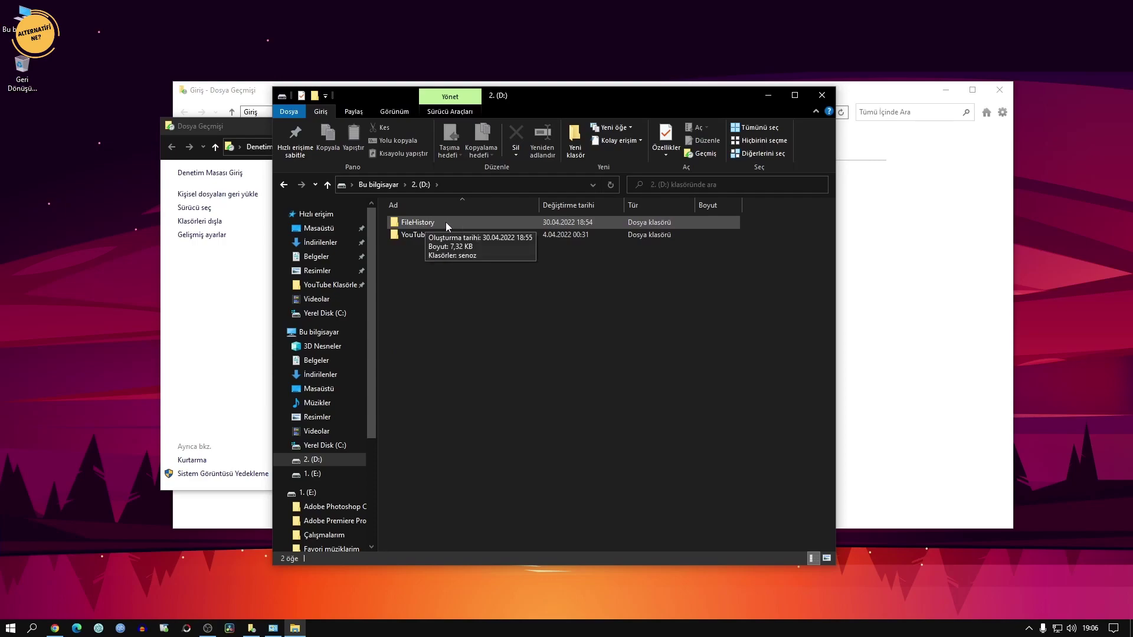
{"action": "left_click", "coordinate": [285, 186]}
{"action": "double_click", "coordinate": [617, 351]}
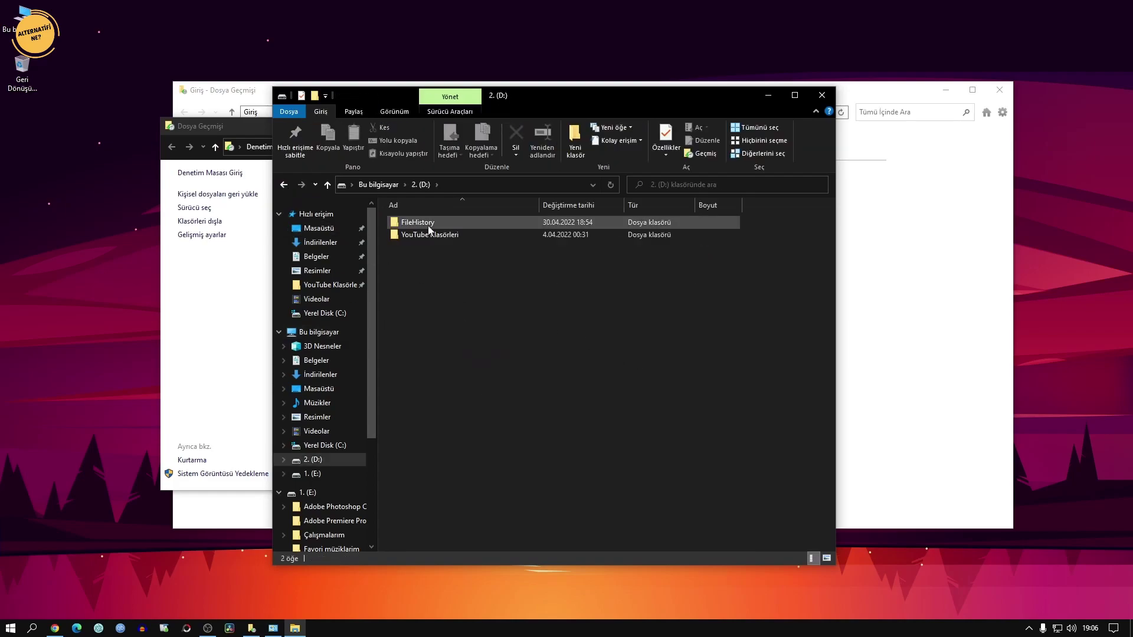
{"action": "key", "text": "alt+F4"}
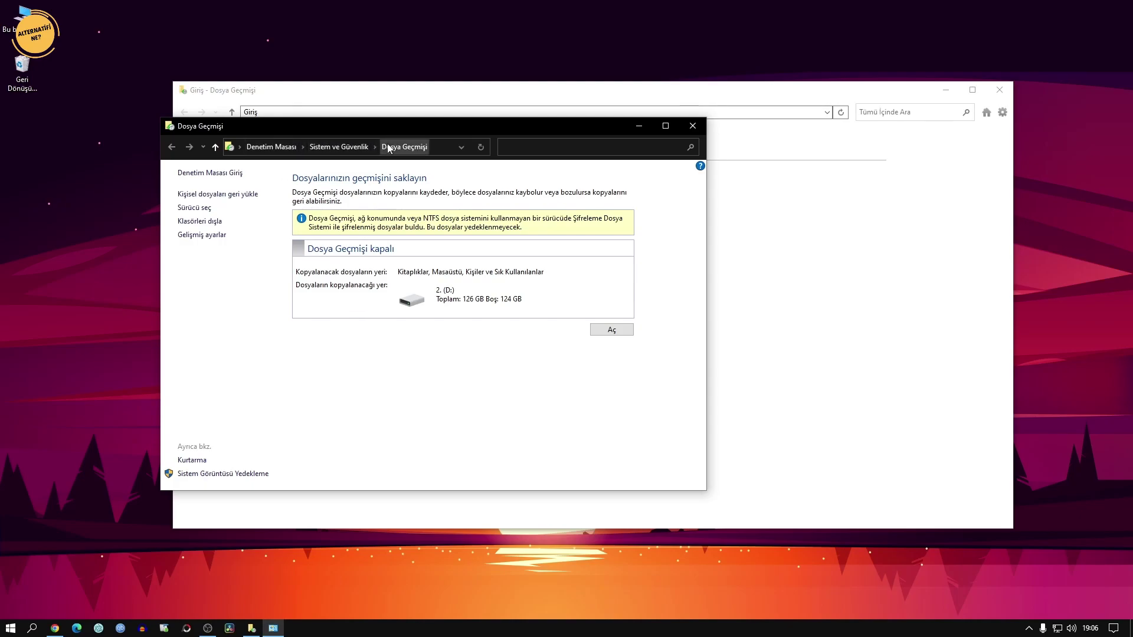
{"action": "left_click", "coordinate": [693, 126]}
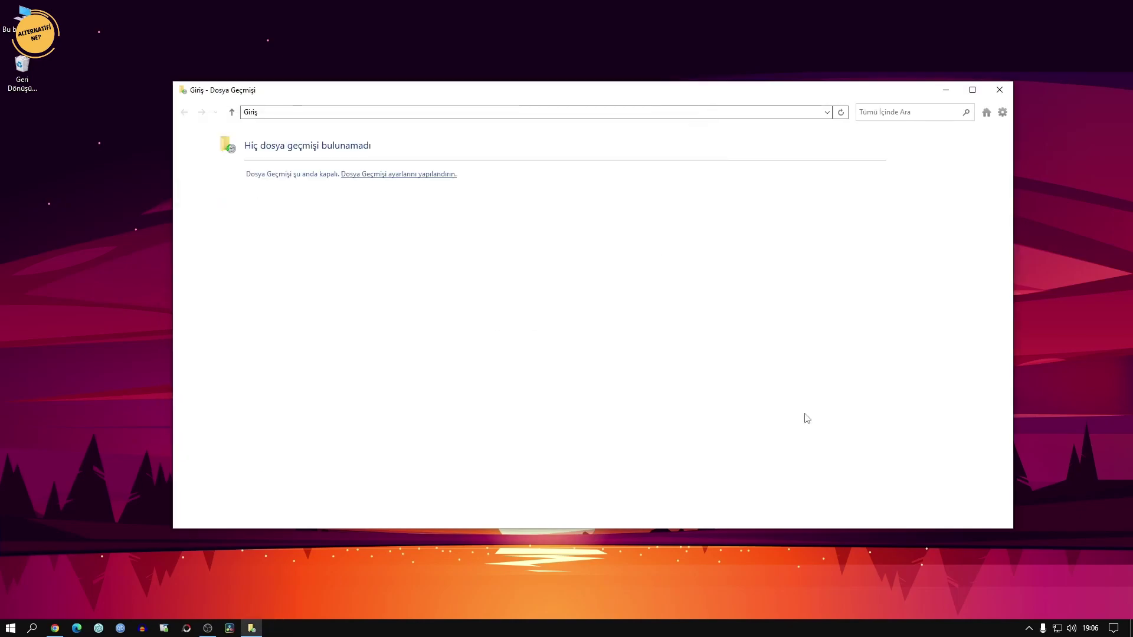
{"action": "left_click", "coordinate": [1000, 90]}
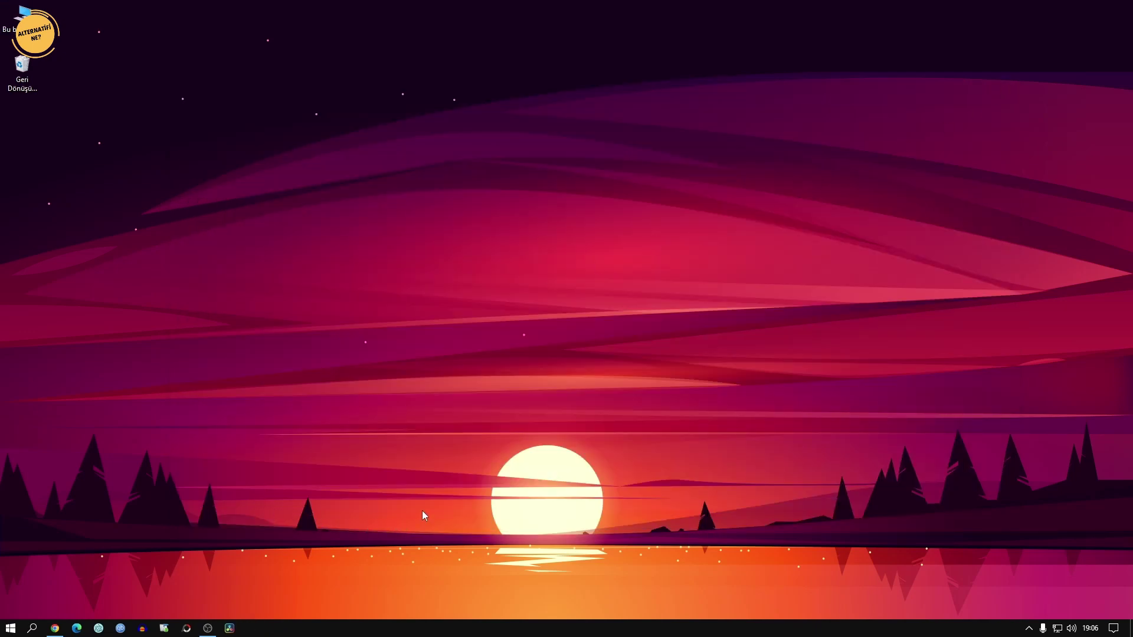
- Open the Yedekleme page under Güncelleştirme ve Güvenlik in Windows Settings and add 2. (D:) as the File History backup drive
{"action": "left_click", "coordinate": [10, 629]}
{"action": "left_click", "coordinate": [13, 580]}
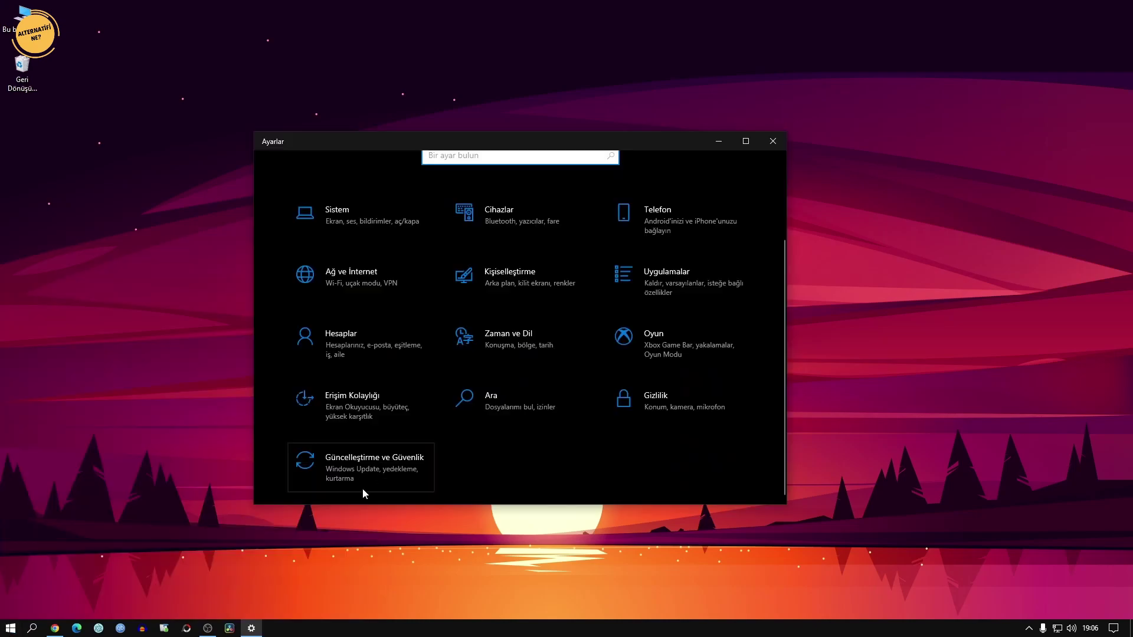
{"action": "left_click", "coordinate": [359, 464]}
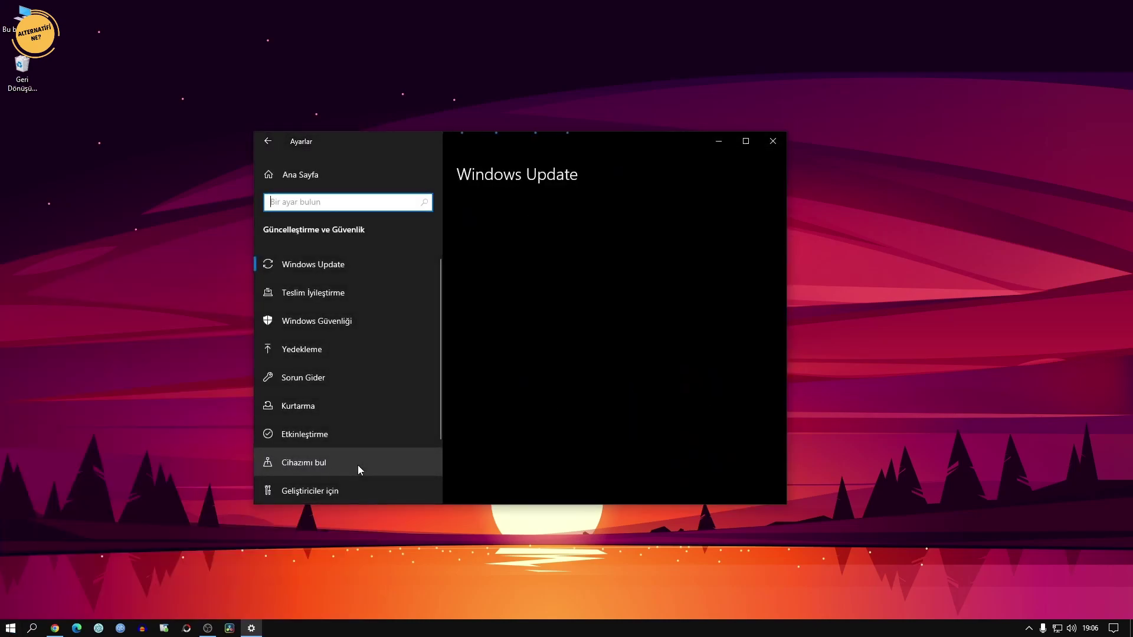
{"action": "left_click", "coordinate": [330, 352]}
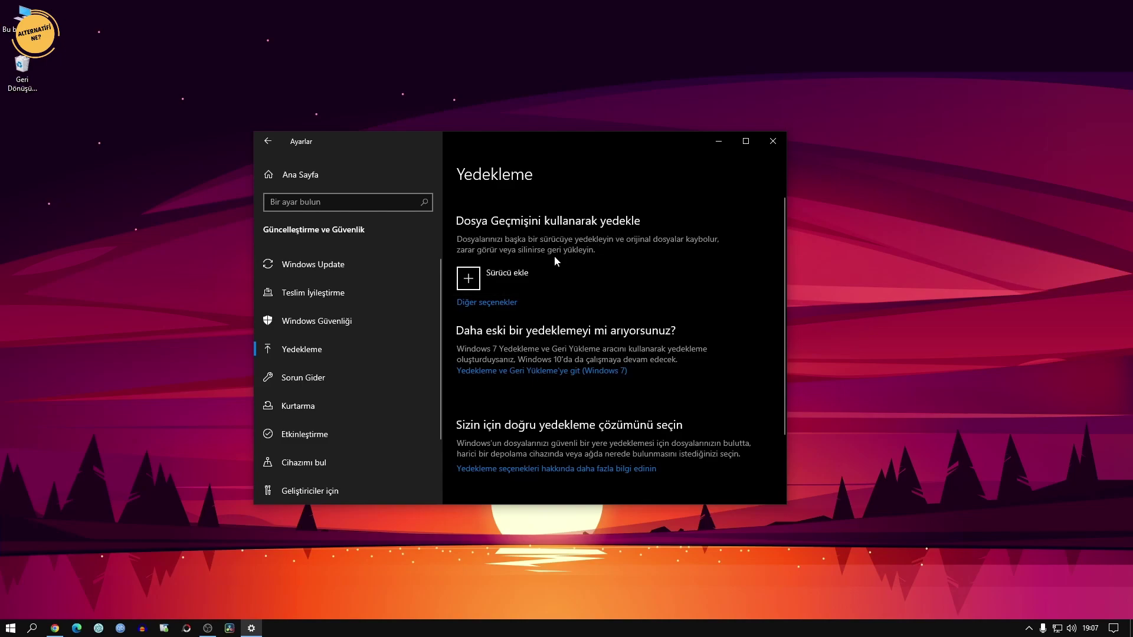
{"action": "left_click", "coordinate": [514, 282]}
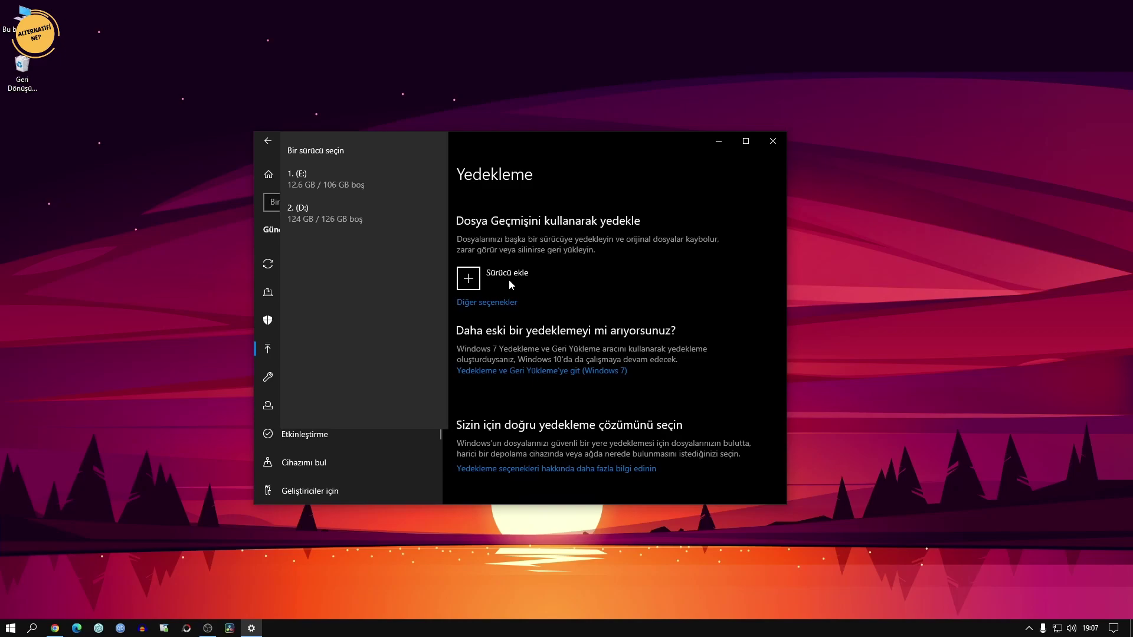
{"action": "left_click", "coordinate": [348, 216]}
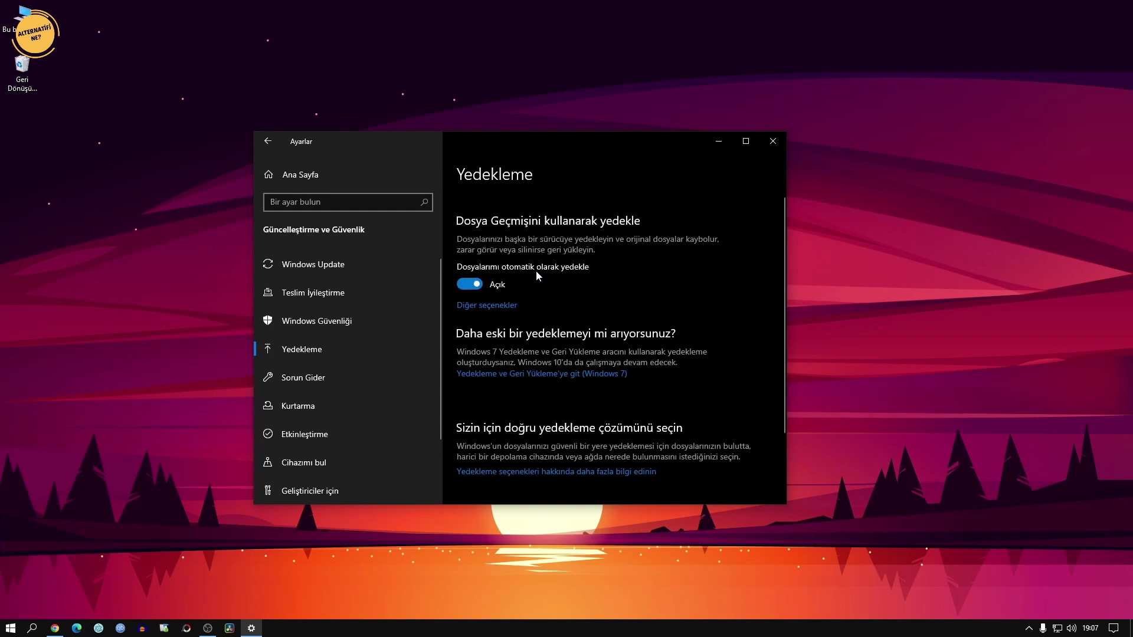
- Open the additional backup options and remove the Müzikler folder from the list of folders to back up
{"action": "left_click", "coordinate": [505, 307]}
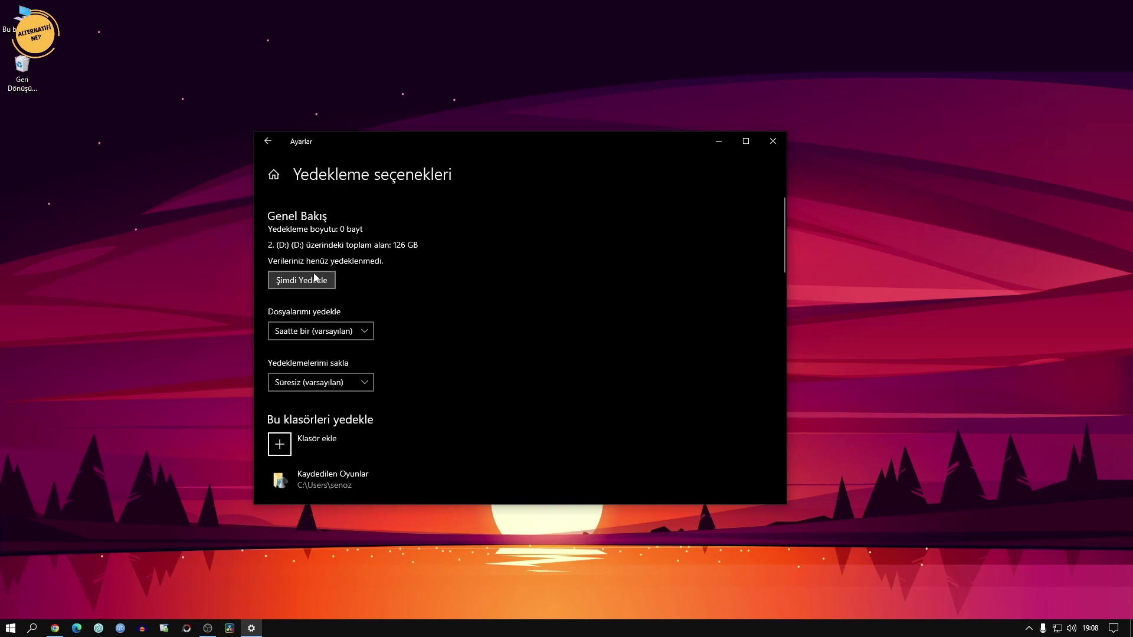
{"action": "scroll", "coordinate": [316, 281], "scroll_direction": "down", "scroll_amount": 4}
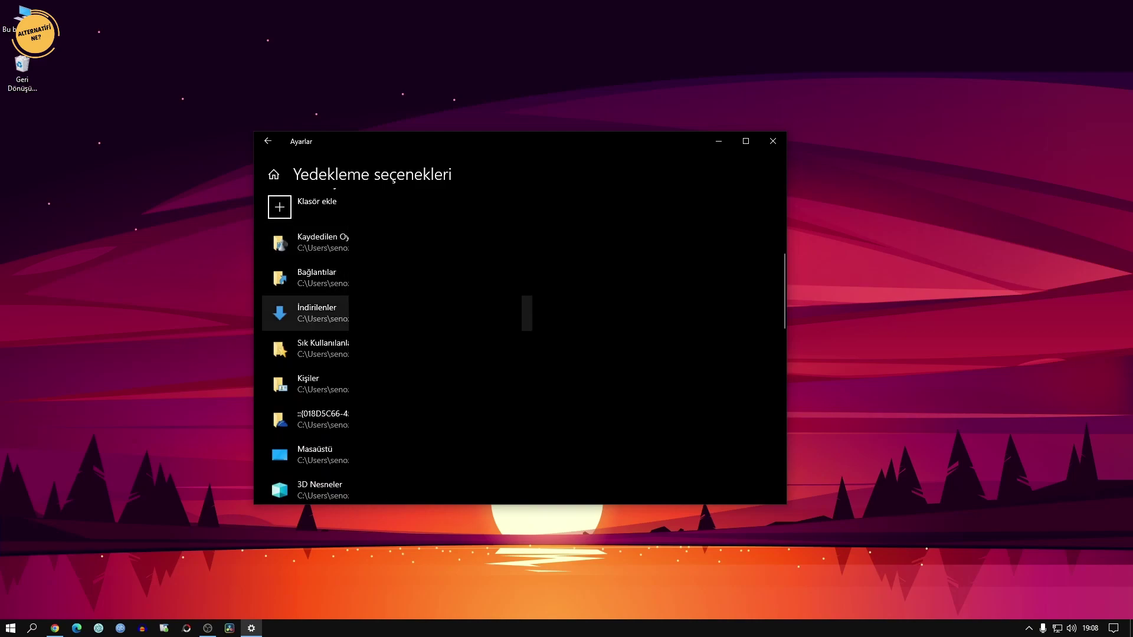
{"action": "scroll", "coordinate": [320, 352], "scroll_direction": "down", "scroll_amount": 1}
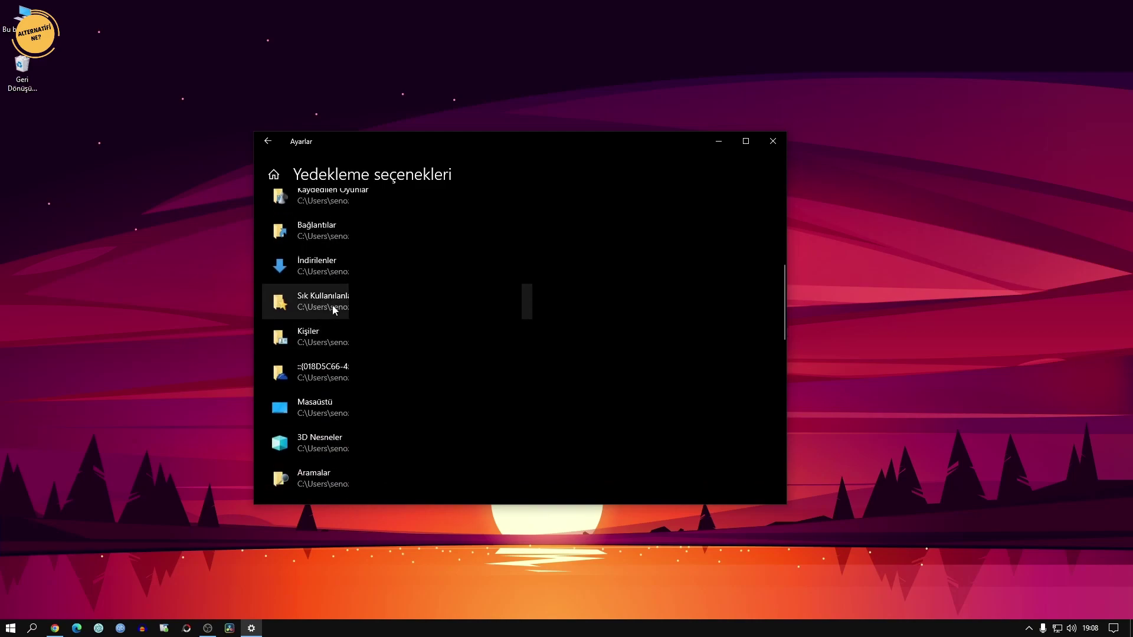
{"action": "scroll", "coordinate": [334, 341], "scroll_direction": "down", "scroll_amount": 4}
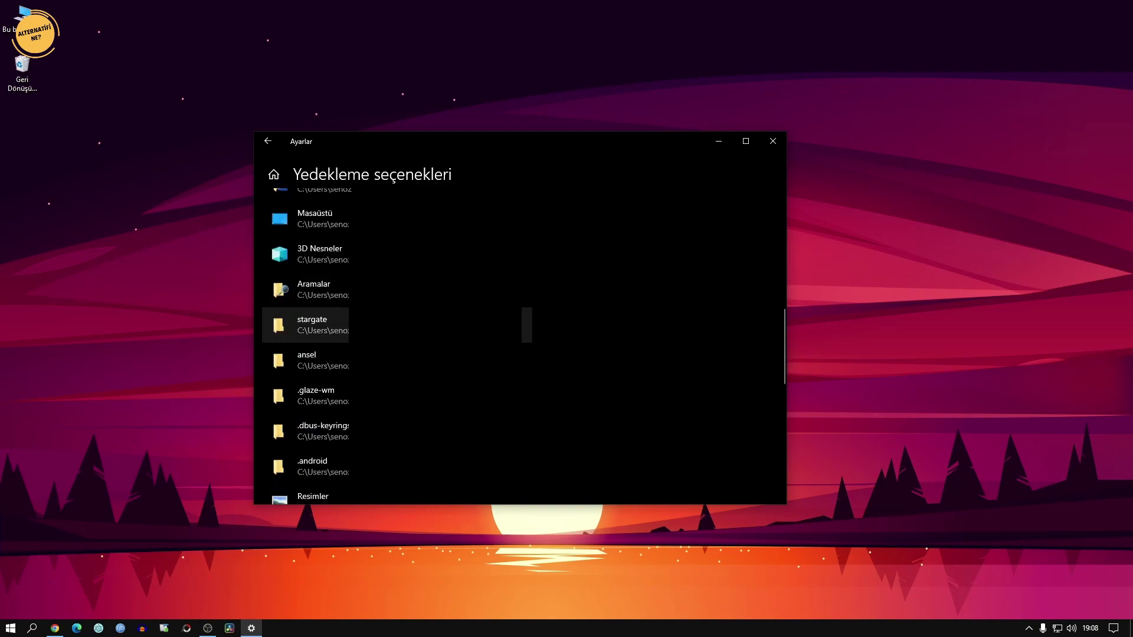
{"action": "scroll", "coordinate": [326, 348], "scroll_direction": "down", "scroll_amount": 1}
{"action": "scroll", "coordinate": [310, 357], "scroll_direction": "down", "scroll_amount": 1}
{"action": "scroll", "coordinate": [319, 366], "scroll_direction": "down", "scroll_amount": 1}
{"action": "scroll", "coordinate": [320, 365], "scroll_direction": "down", "scroll_amount": 2}
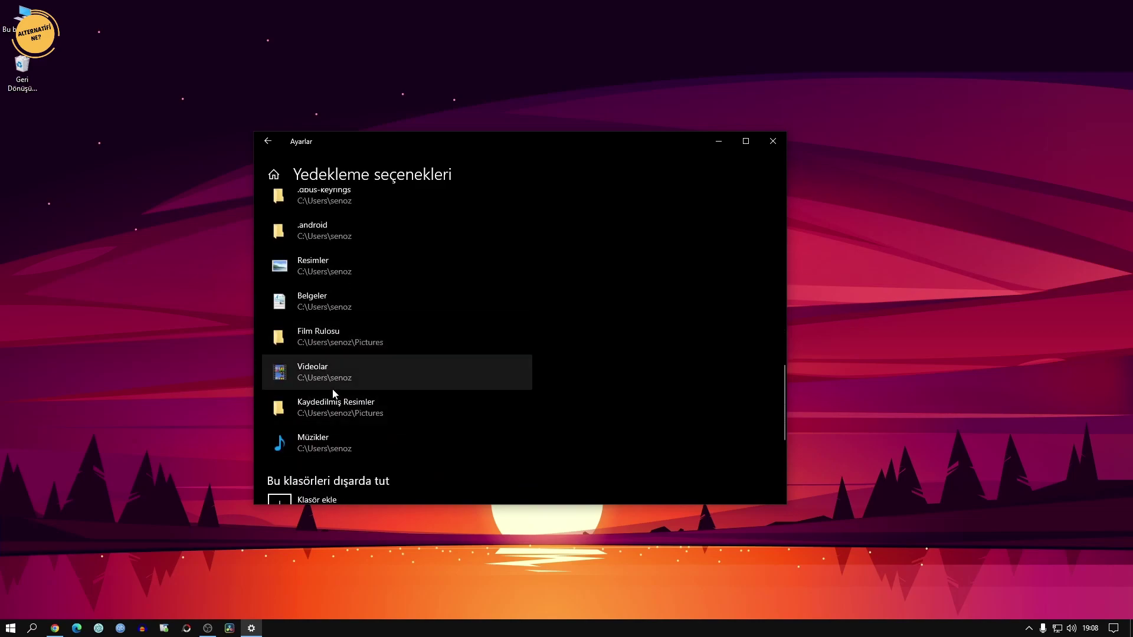
{"action": "left_click", "coordinate": [325, 440]}
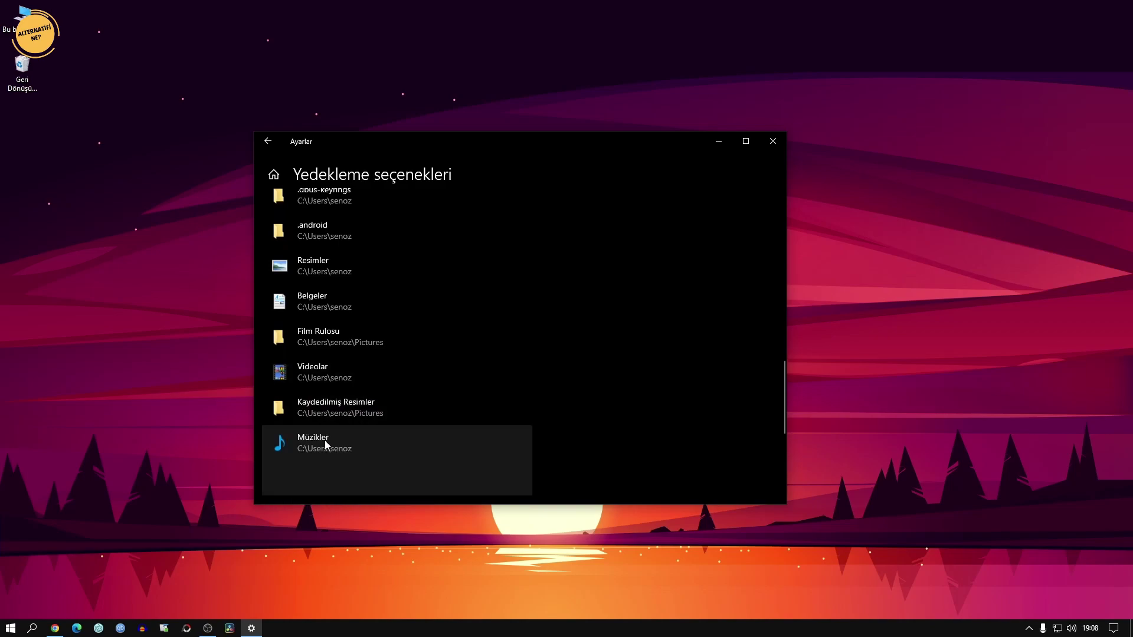
{"action": "scroll", "coordinate": [378, 443], "scroll_direction": "down", "scroll_amount": 2}
{"action": "scroll", "coordinate": [711, 456], "scroll_direction": "down", "scroll_amount": 3}
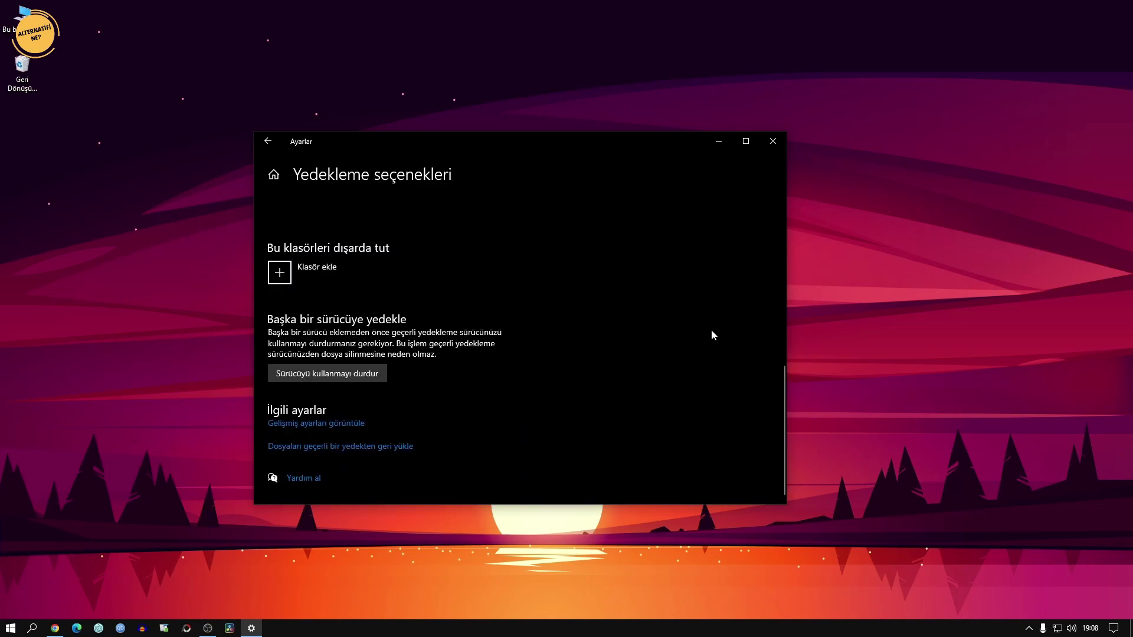
{"action": "scroll", "coordinate": [711, 330], "scroll_direction": "up", "scroll_amount": 3}
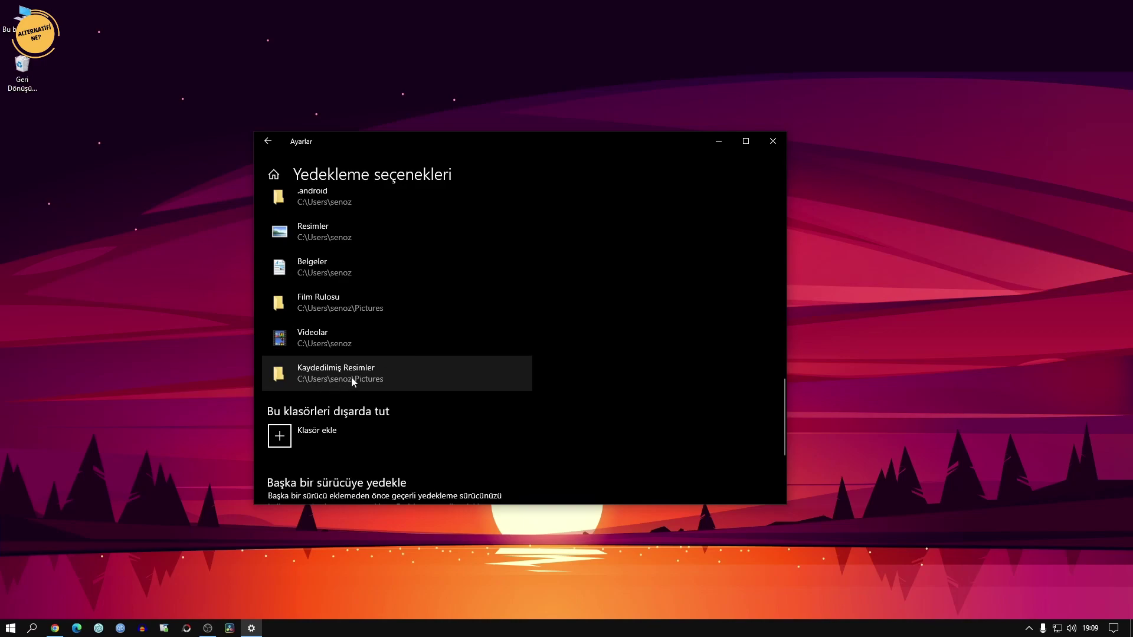
- Start an immediate backup of the listed folders to drive 2. (D:)
{"action": "scroll", "coordinate": [330, 389], "scroll_direction": "up", "scroll_amount": 12}
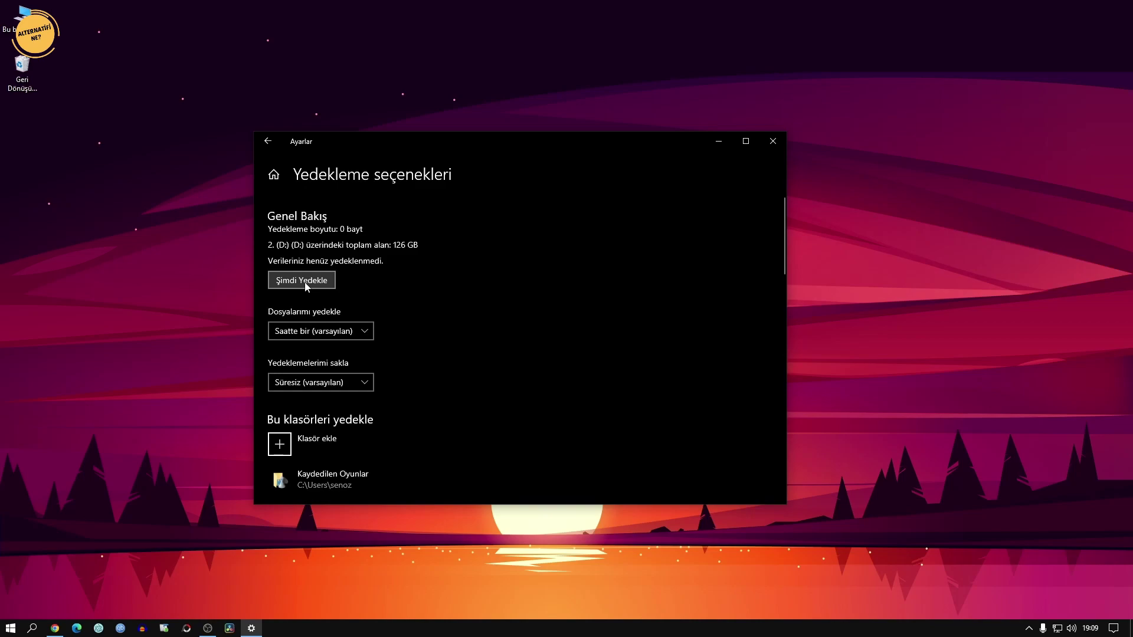
{"action": "left_click", "coordinate": [306, 284]}
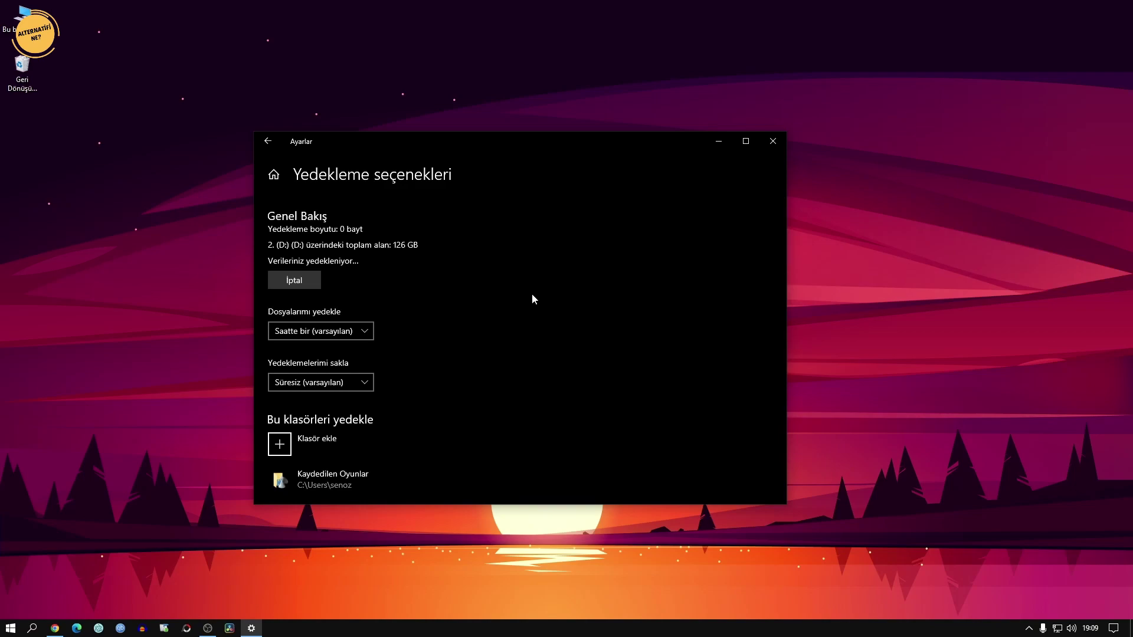
{"action": "scroll", "coordinate": [532, 295], "scroll_direction": "down", "scroll_amount": 10}
{"action": "scroll", "coordinate": [532, 297], "scroll_direction": "down", "scroll_amount": 1}
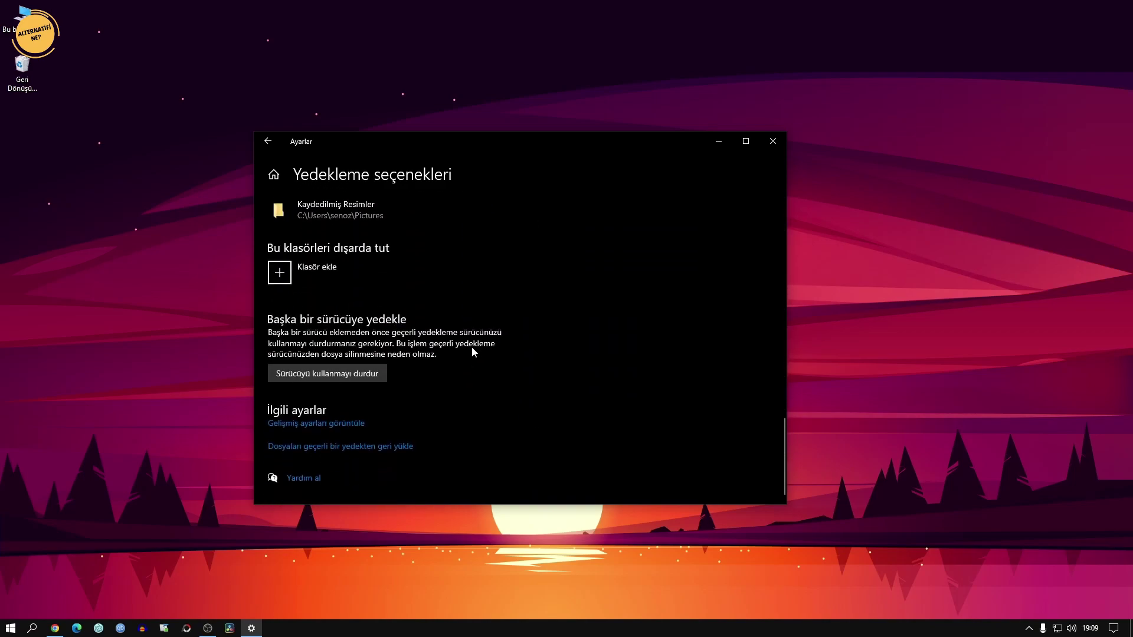
{"action": "left_click", "coordinate": [323, 271]}
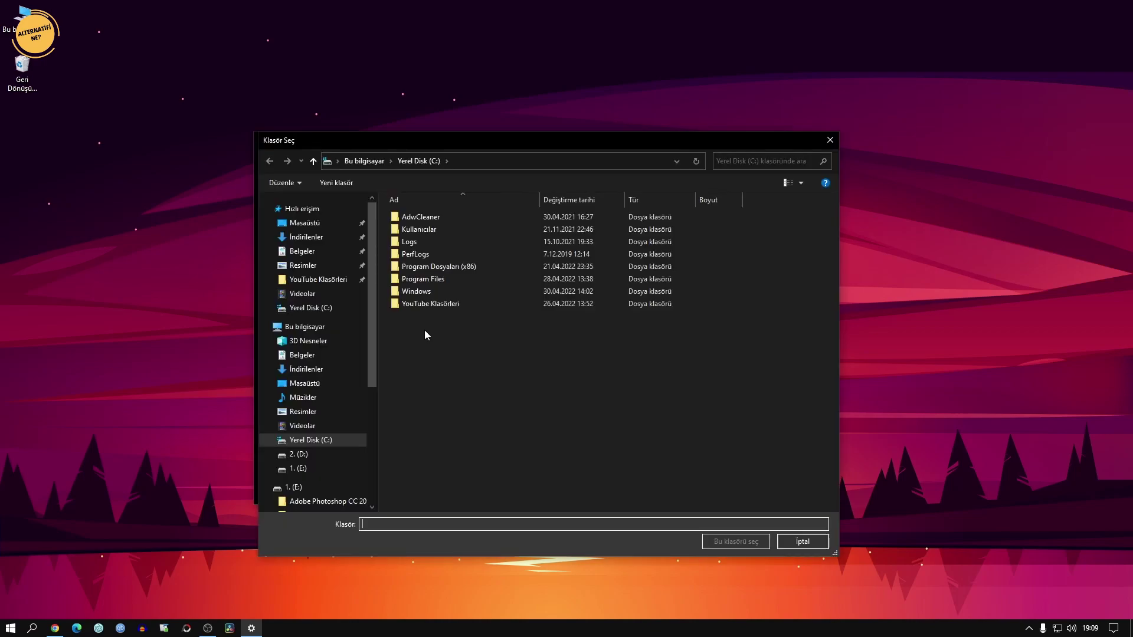
{"action": "left_click", "coordinate": [421, 216]}
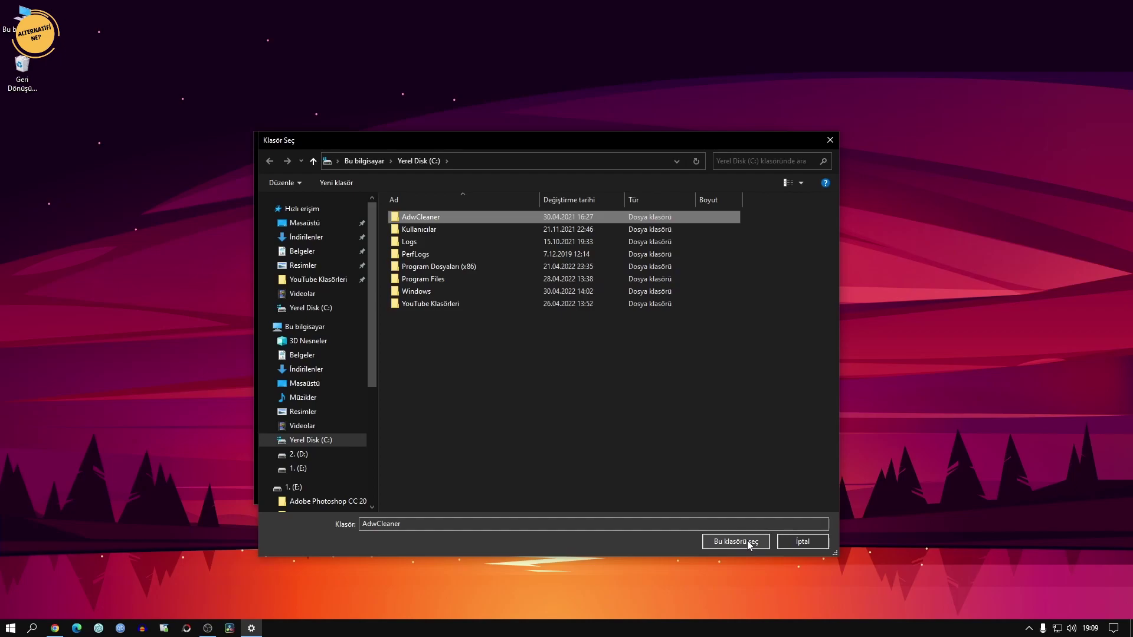
{"action": "left_click", "coordinate": [803, 541]}
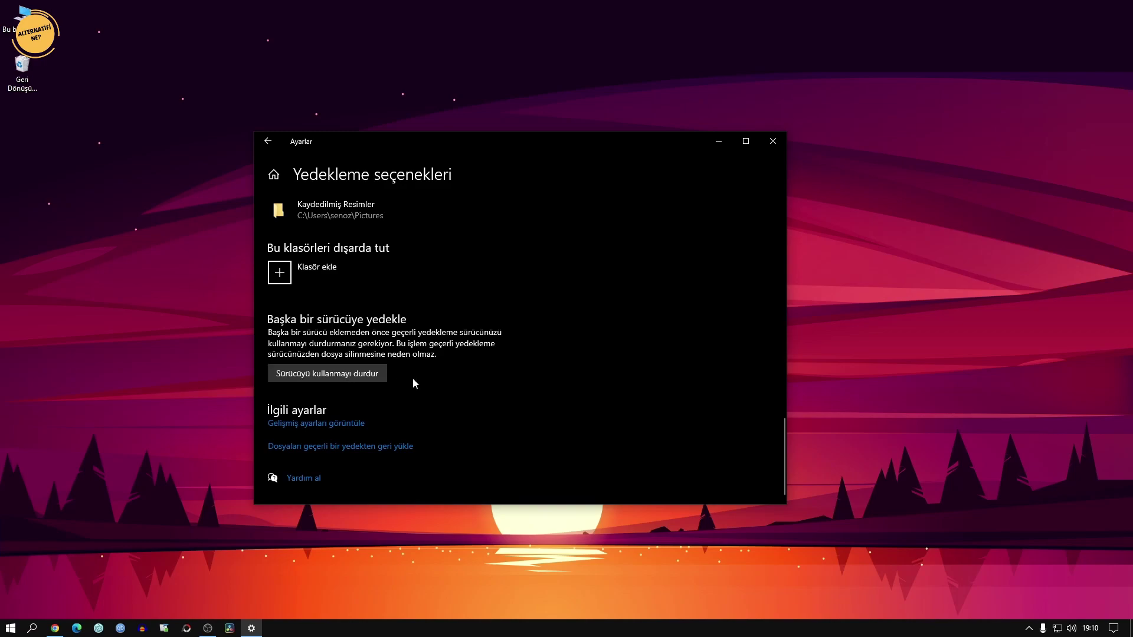
- Return to the Yedekleme page and reopen the additional backup options to check the backup overview
{"action": "scroll", "coordinate": [472, 394], "scroll_direction": "up", "scroll_amount": 15}
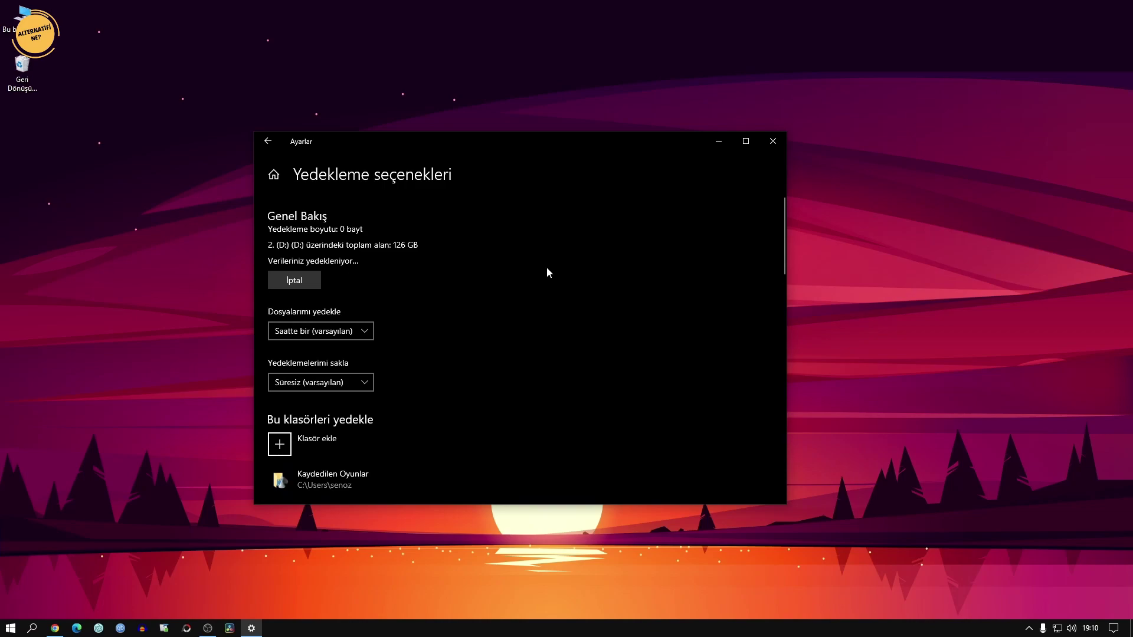
{"action": "left_click", "coordinate": [267, 141]}
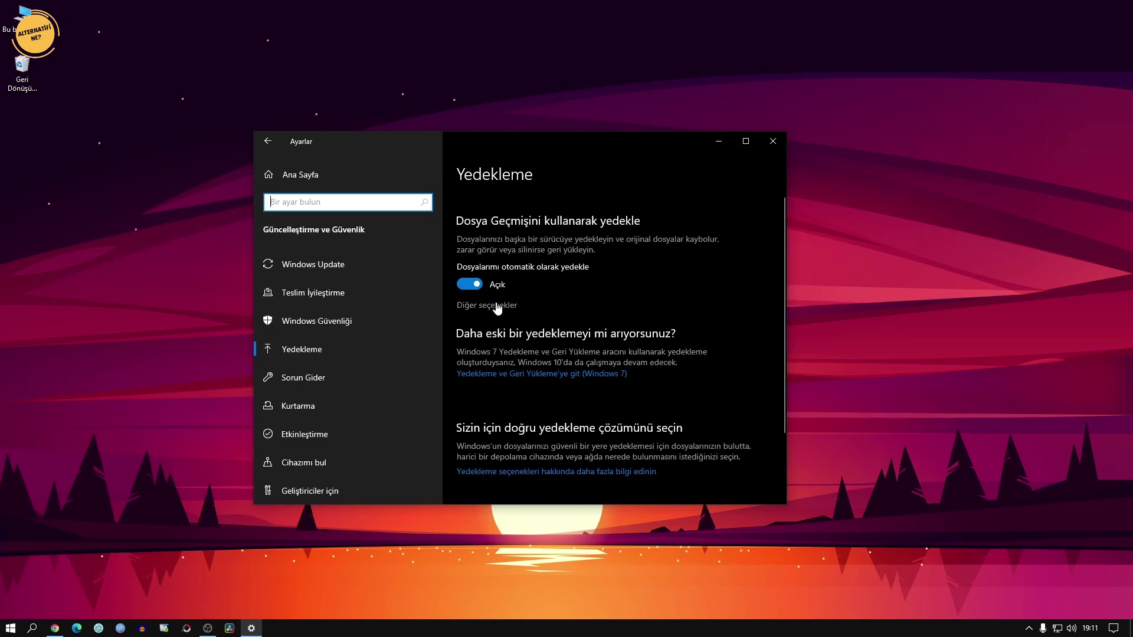
{"action": "left_click", "coordinate": [497, 306]}
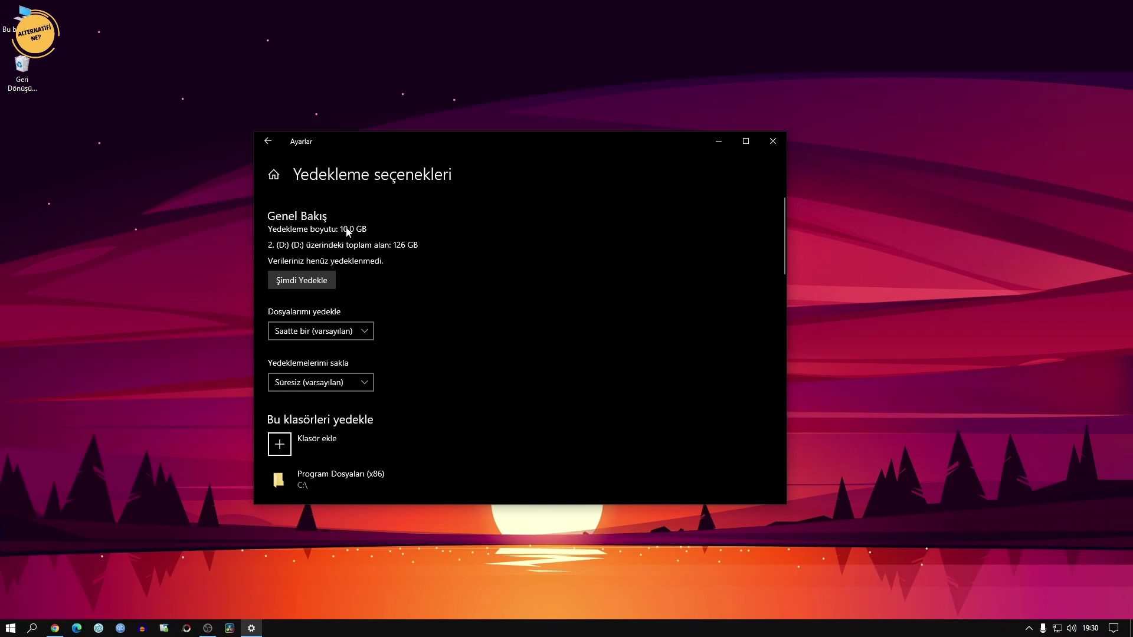
- Inspect the backed-up folders inside FileHistory on drive 2. (D:) in File Explorer, including YouTube Klasörleri, and close the window
{"action": "key", "text": "super+e"}
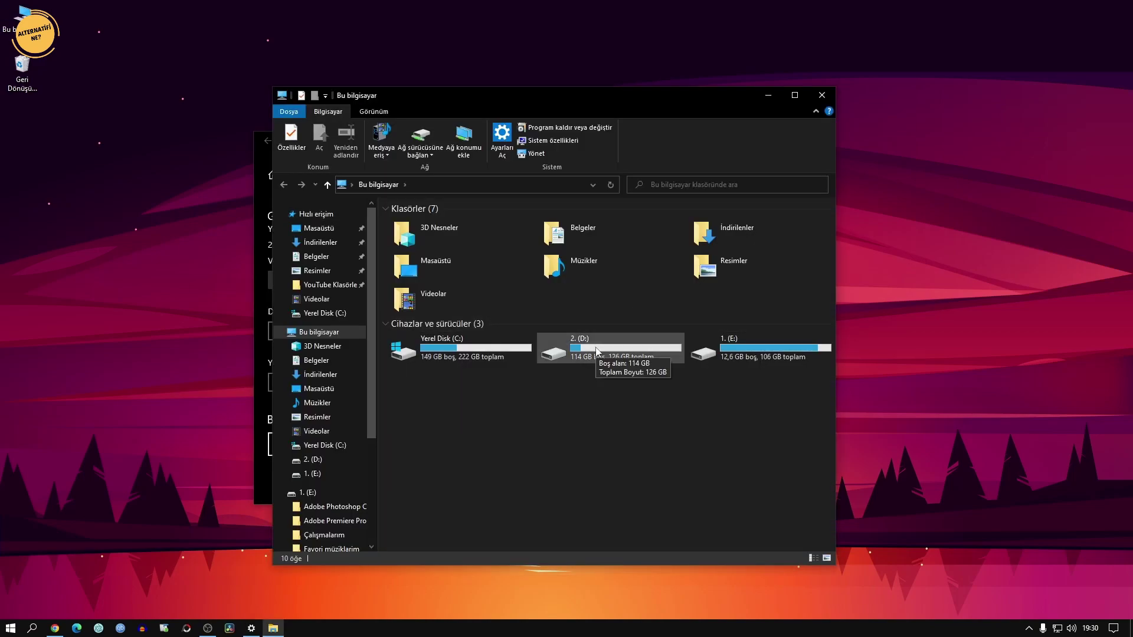
{"action": "double_click", "coordinate": [596, 350]}
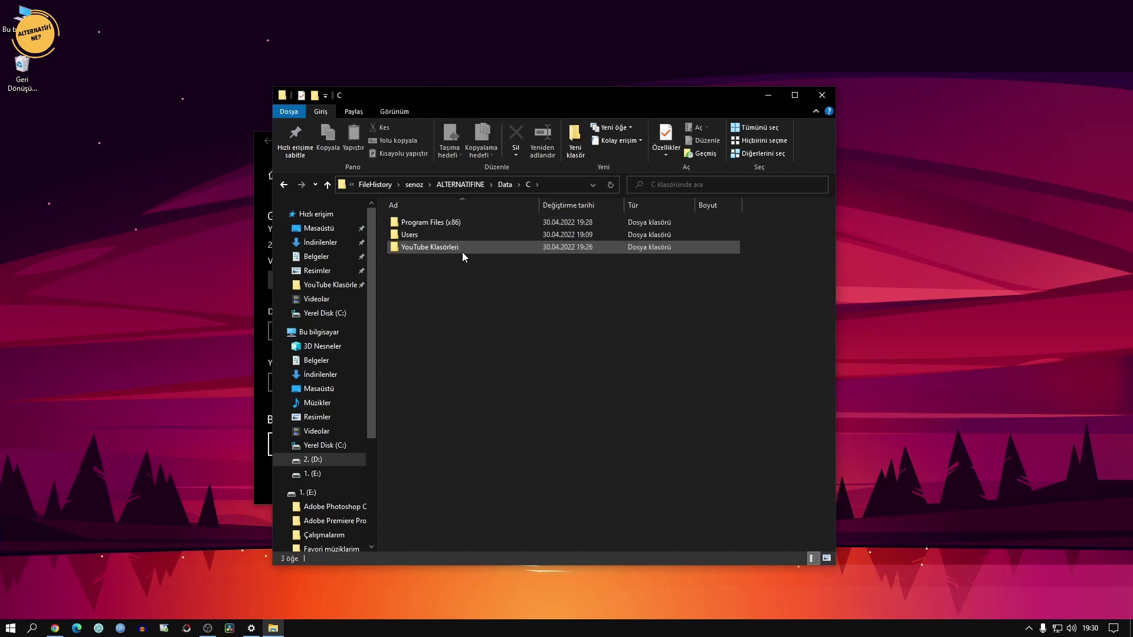
{"action": "double_click", "coordinate": [462, 253]}
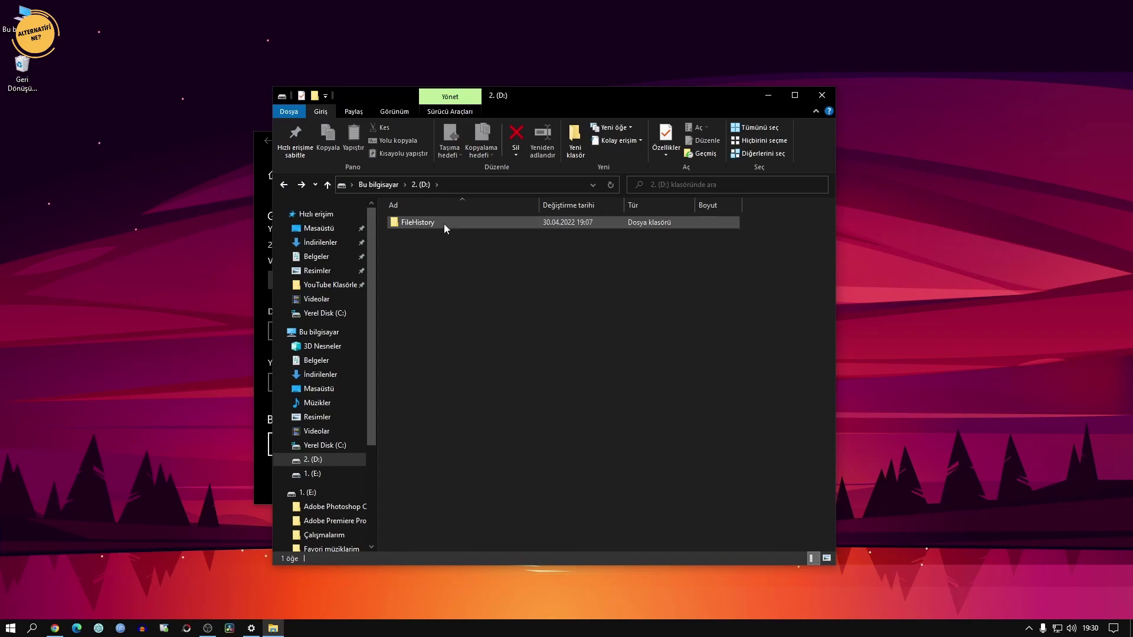
{"action": "left_click", "coordinate": [382, 185]}
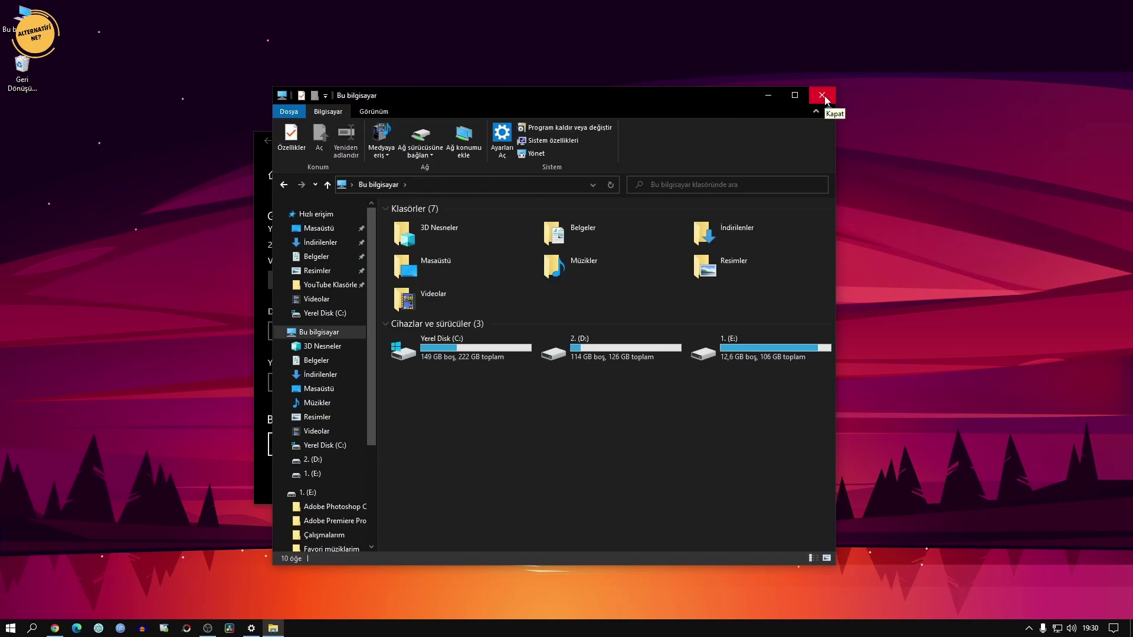
{"action": "left_click", "coordinate": [825, 98]}
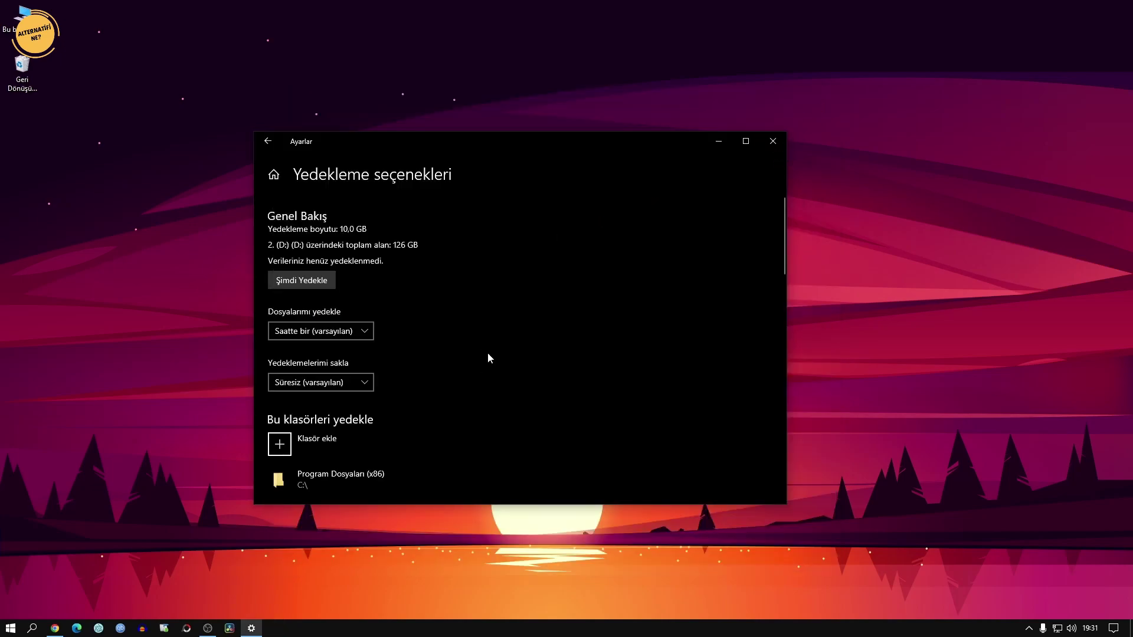
- Stop using drive 2. (D:) as the File History backup drive in the backup options
{"action": "scroll", "coordinate": [454, 295], "scroll_direction": "down", "scroll_amount": 15}
{"action": "scroll", "coordinate": [455, 298], "scroll_direction": "down", "scroll_amount": 4}
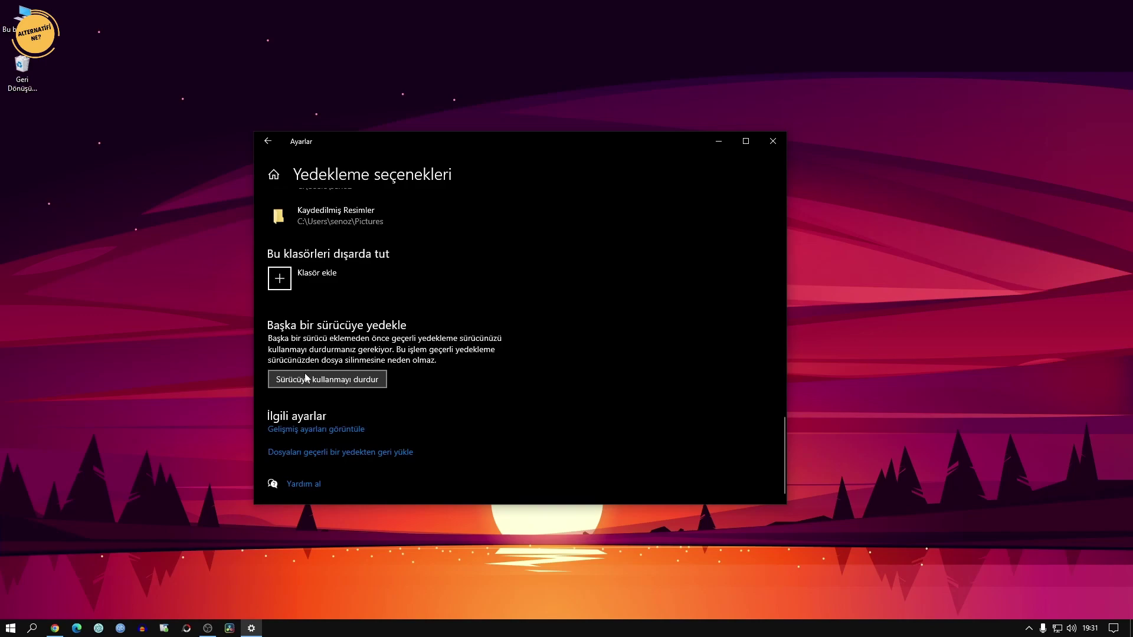
{"action": "left_click", "coordinate": [352, 381]}
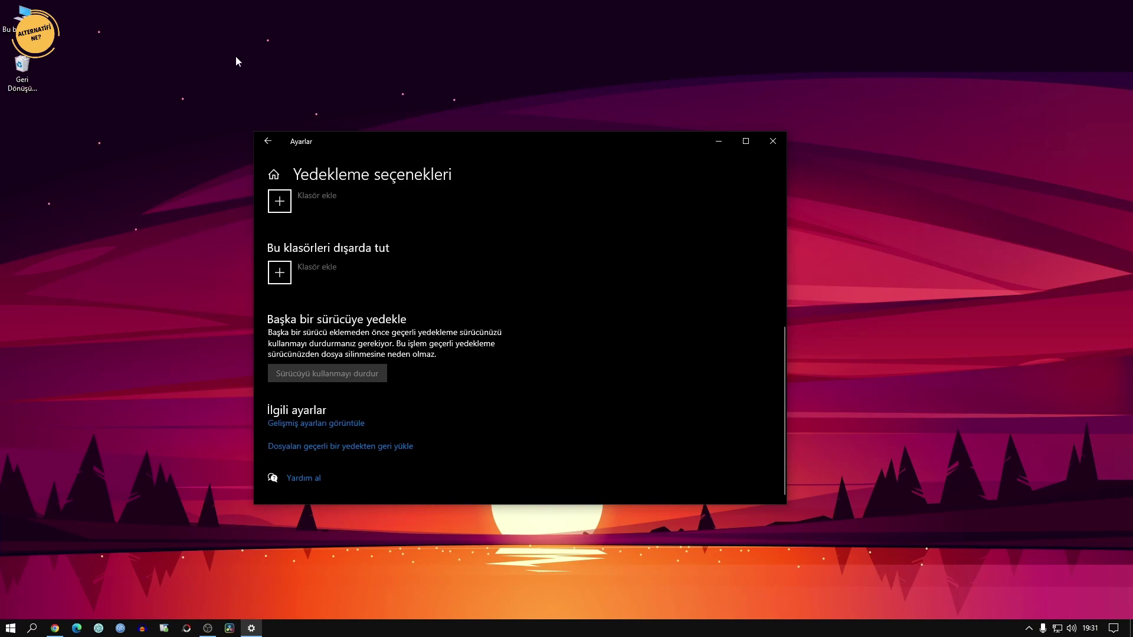
- Check drive 2. (D:) in File Explorer for the FileHistory folder and close the window
{"action": "double_click", "coordinate": [24, 17]}
{"action": "double_click", "coordinate": [610, 355]}
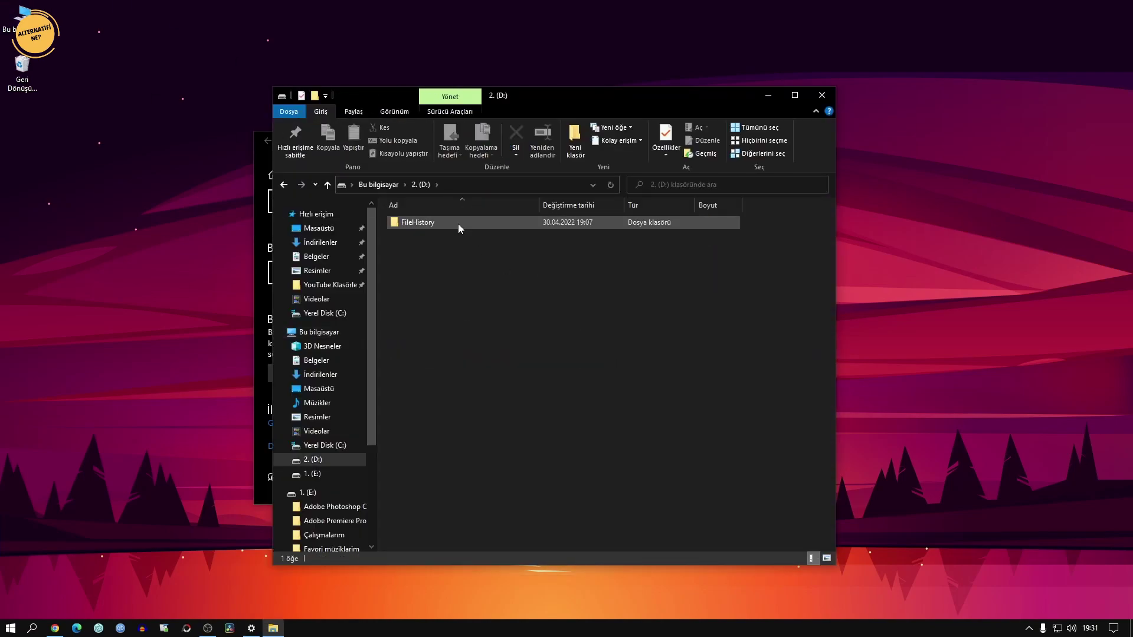
{"action": "left_click", "coordinate": [822, 95]}
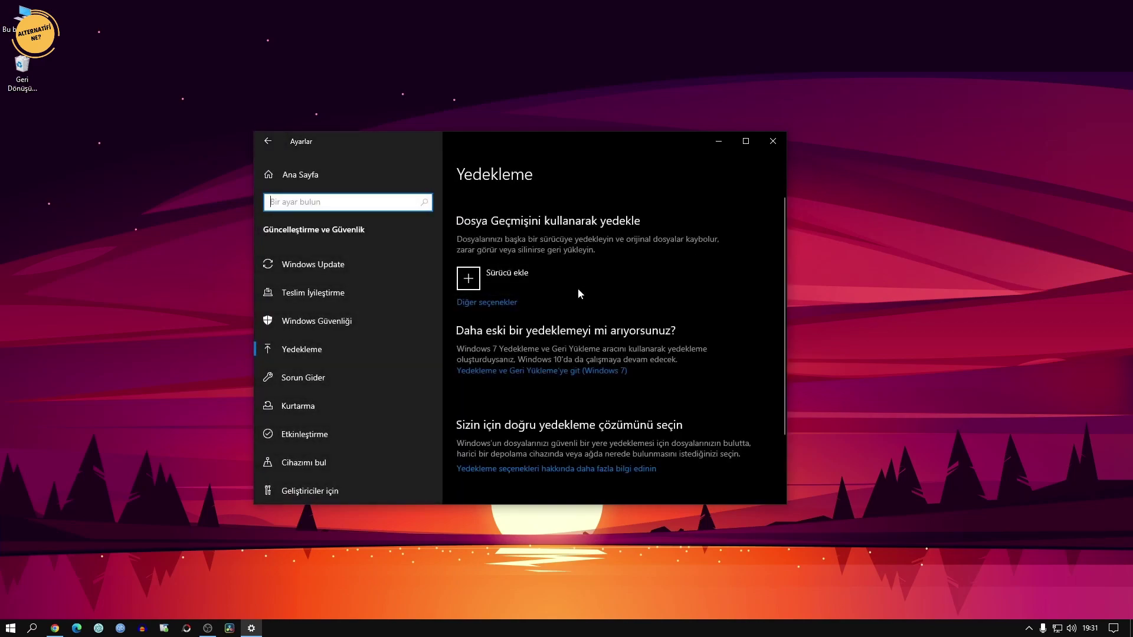
- Bring up the search for available backup drives on the Yedekleme page, dismiss it without choosing one, and close Settings
{"action": "left_click", "coordinate": [502, 274]}
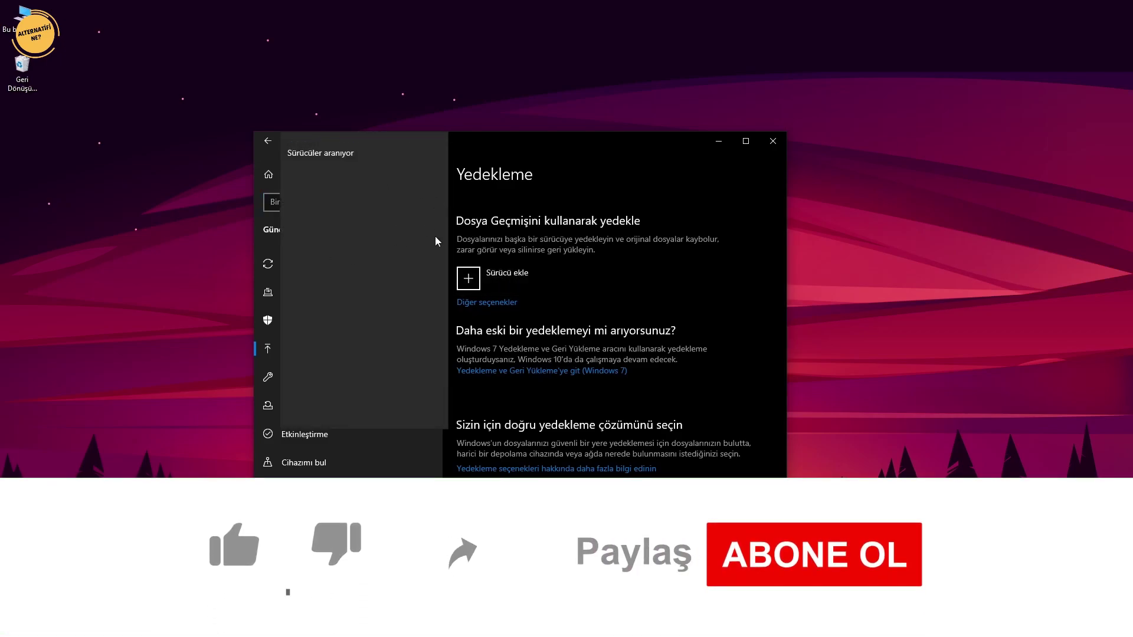
{"action": "left_click", "coordinate": [596, 281]}
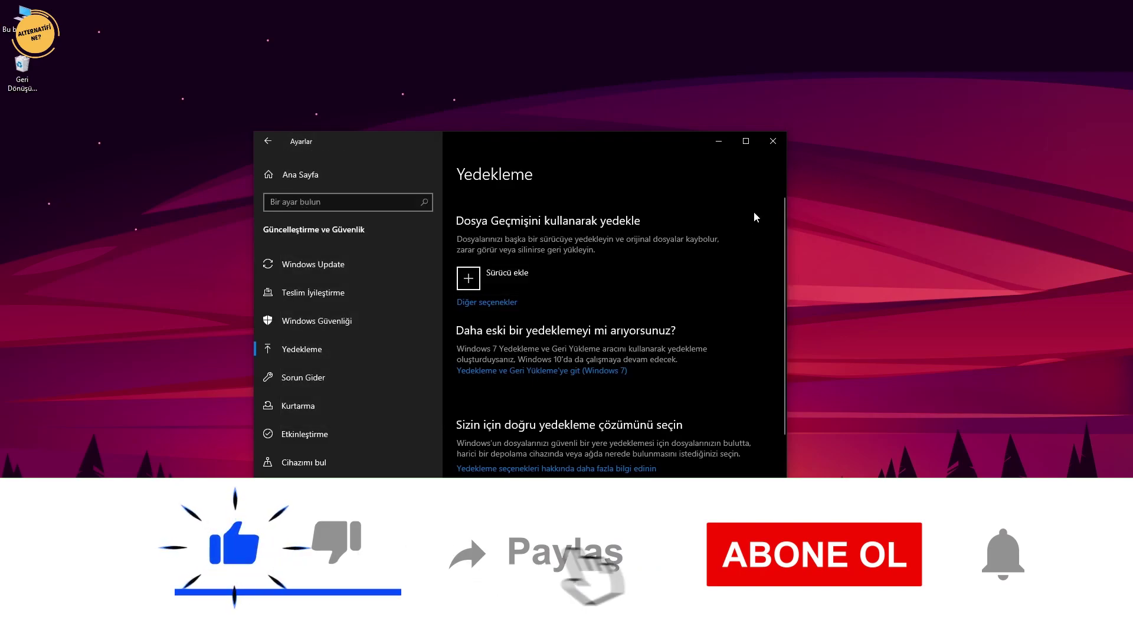
{"action": "left_click", "coordinate": [770, 144]}
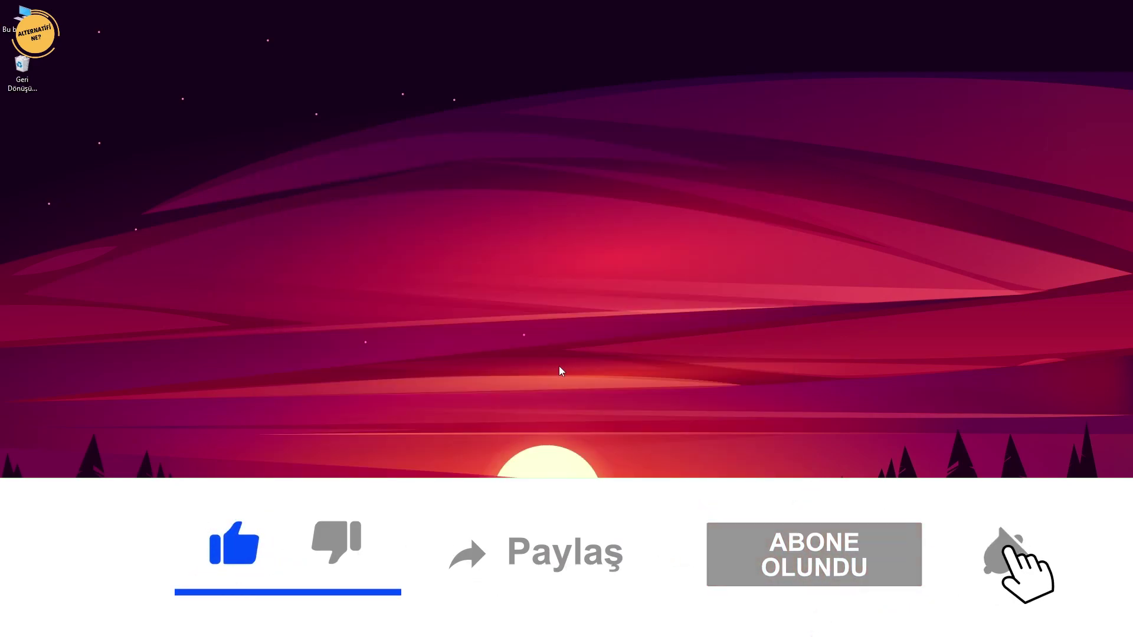